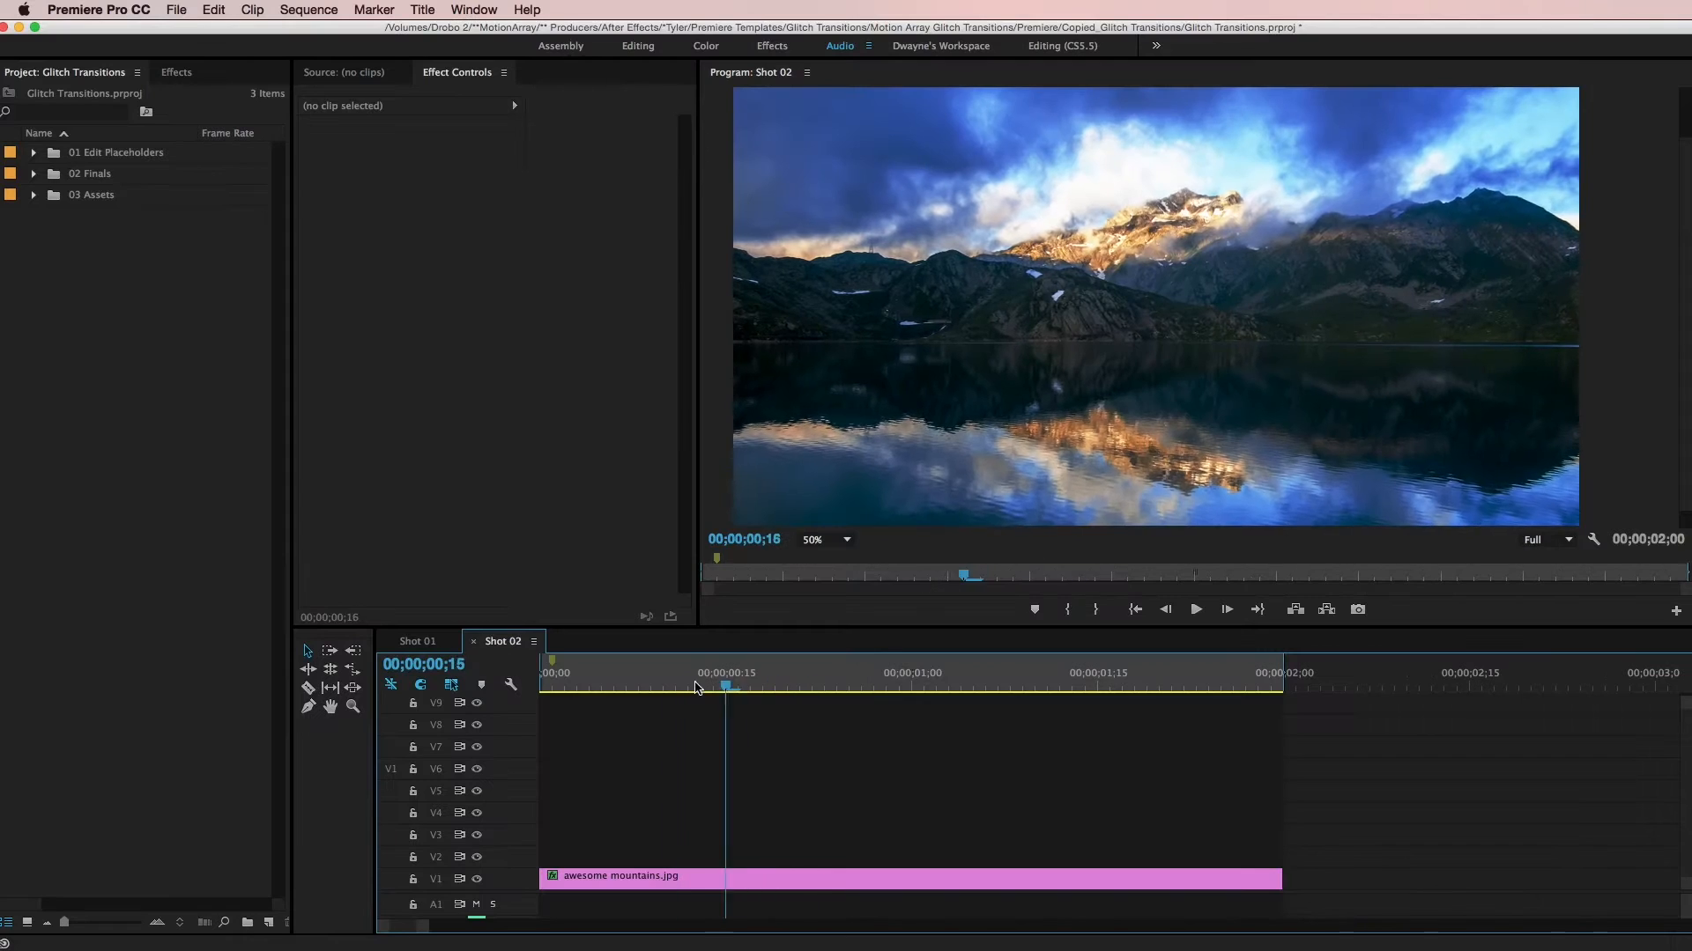
pyautogui.moveTo(696, 687); pyautogui.dragTo(899, 753)
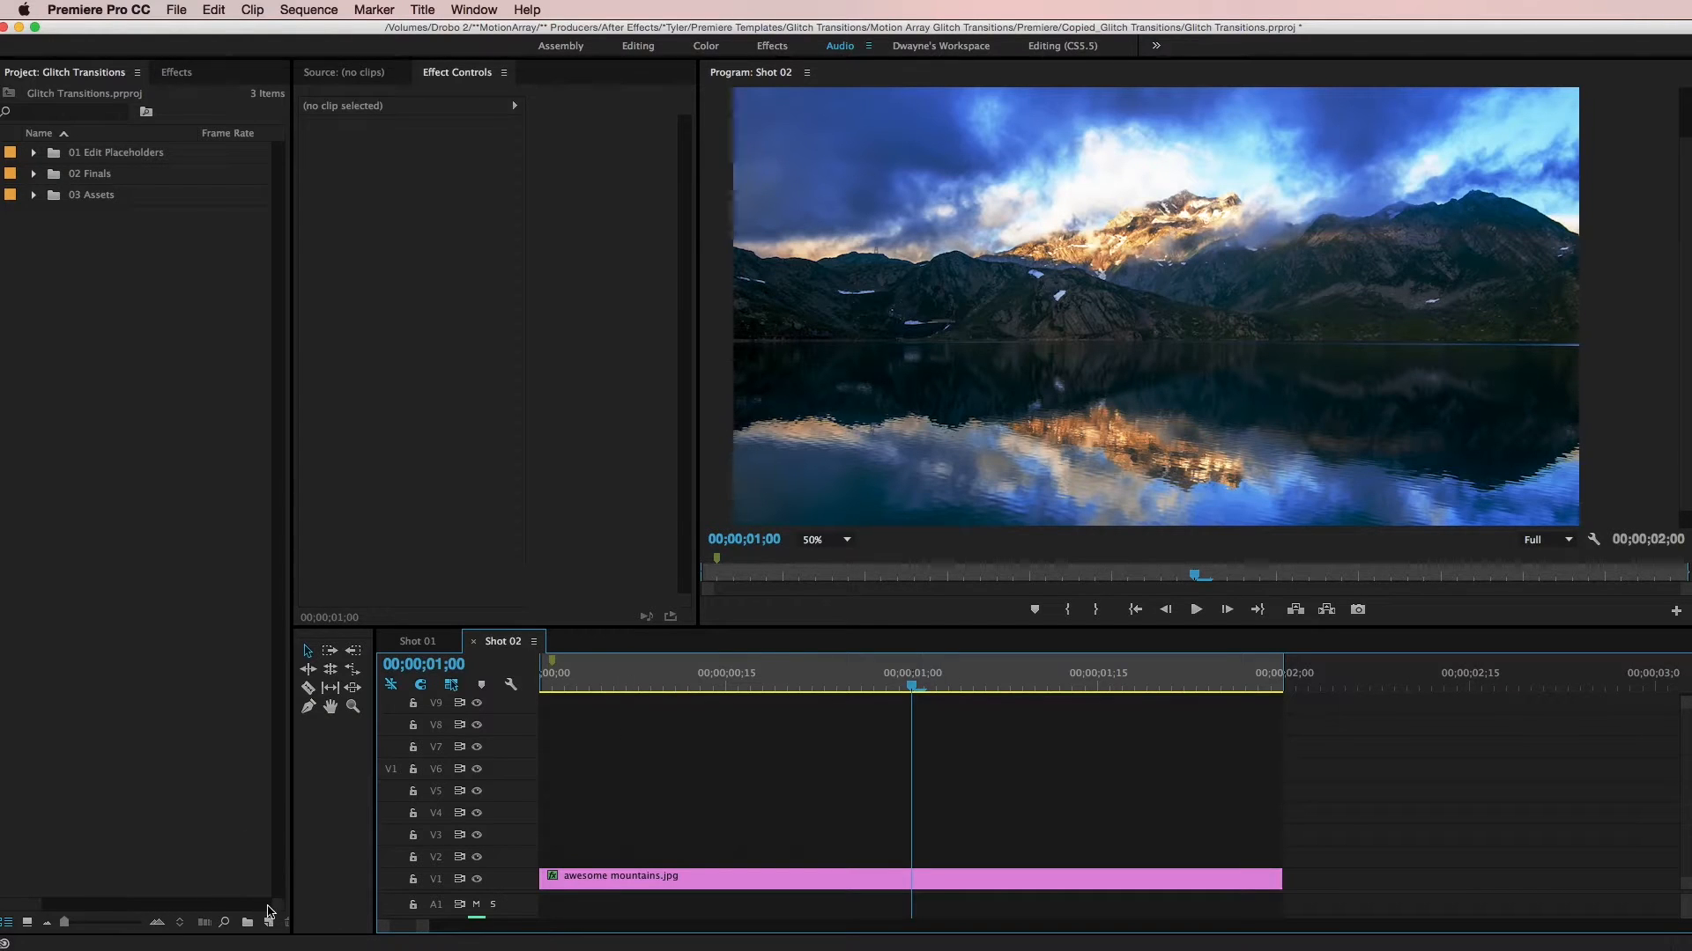
# - Create a 1920 x 1080 adjustment layer at 29.97 fps drop-frame with square pixels in the project
pyautogui.click(270, 922)
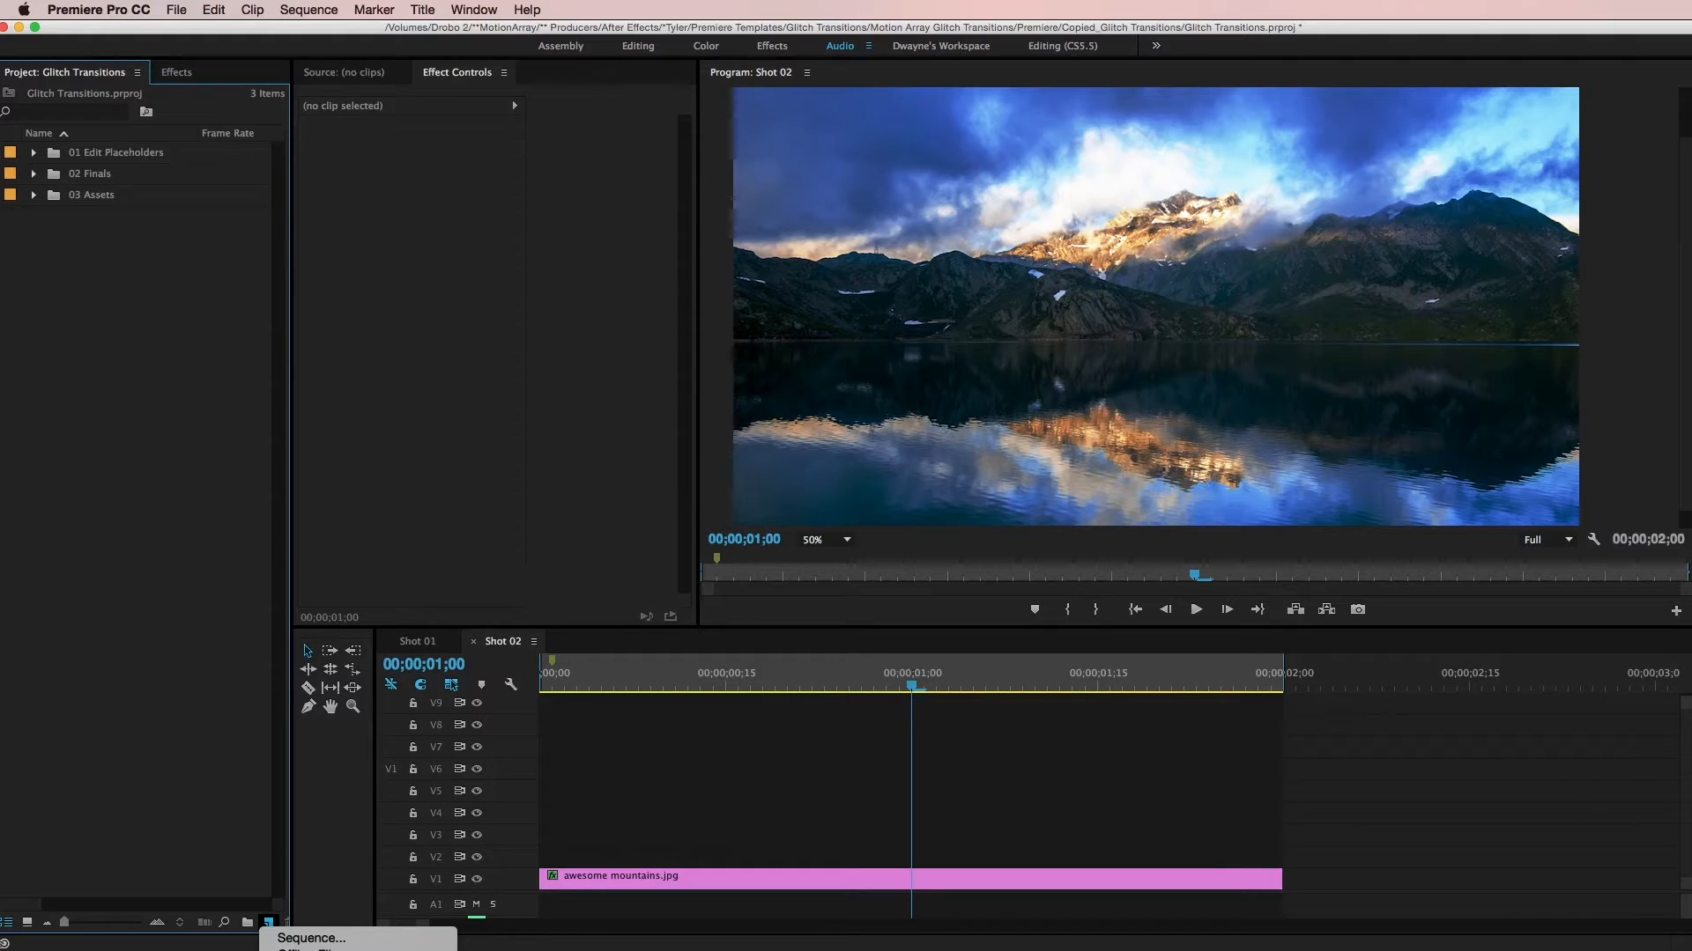
pyautogui.click(326, 950)
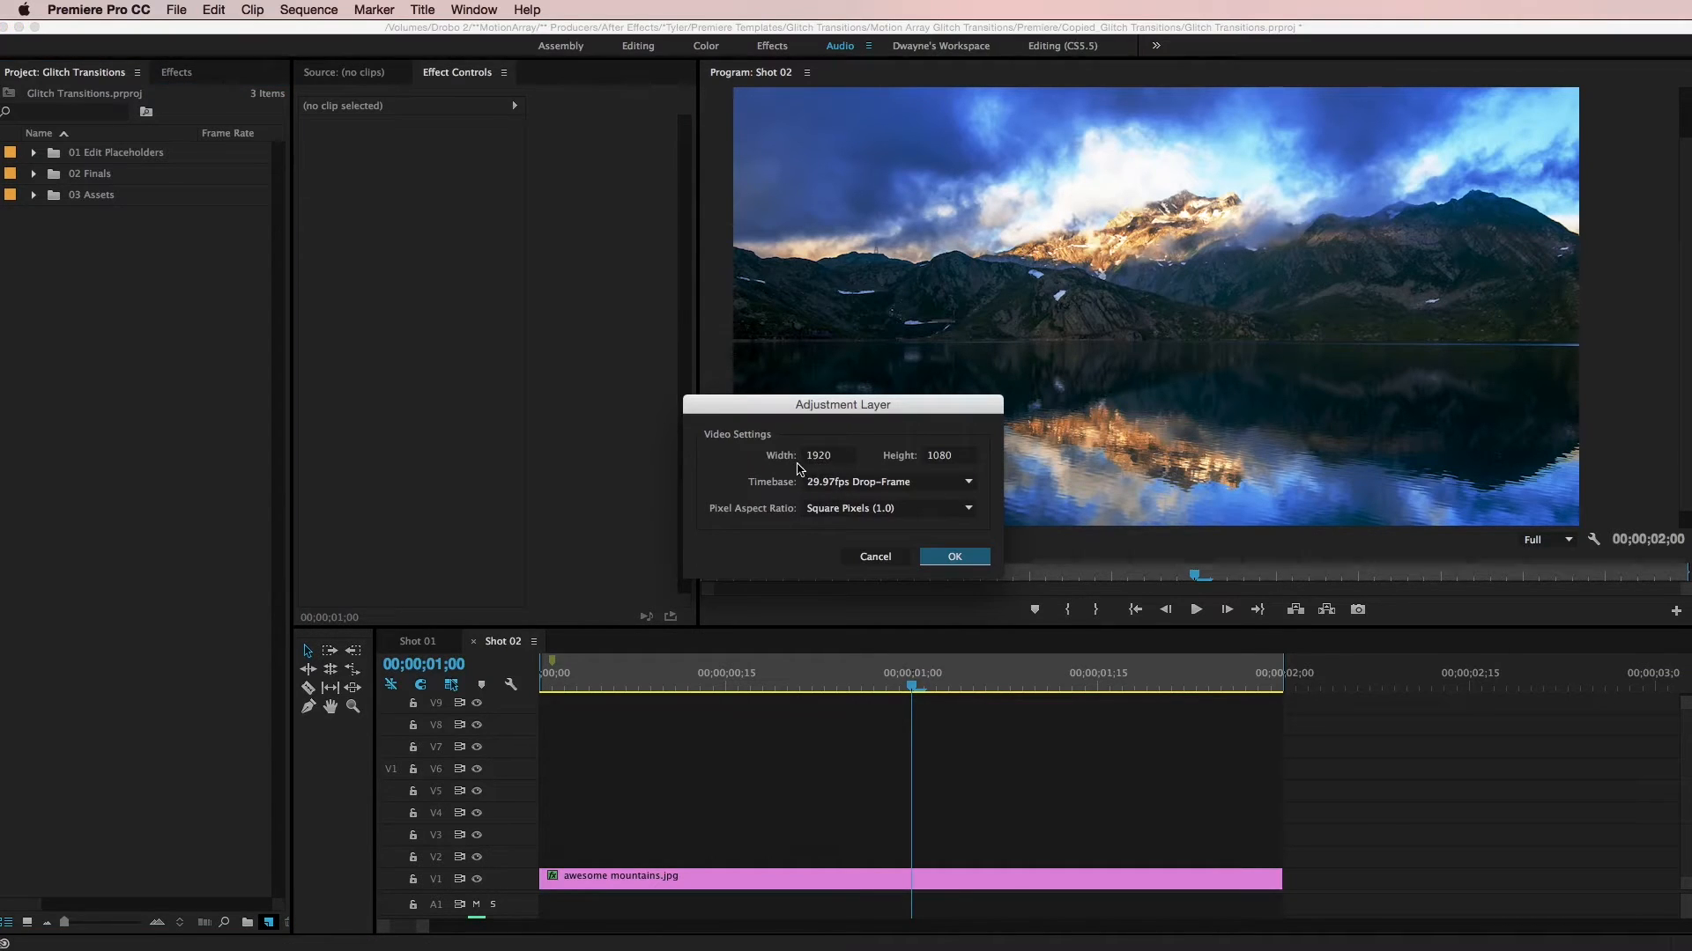
pyautogui.click(955, 556)
pyautogui.click(147, 533)
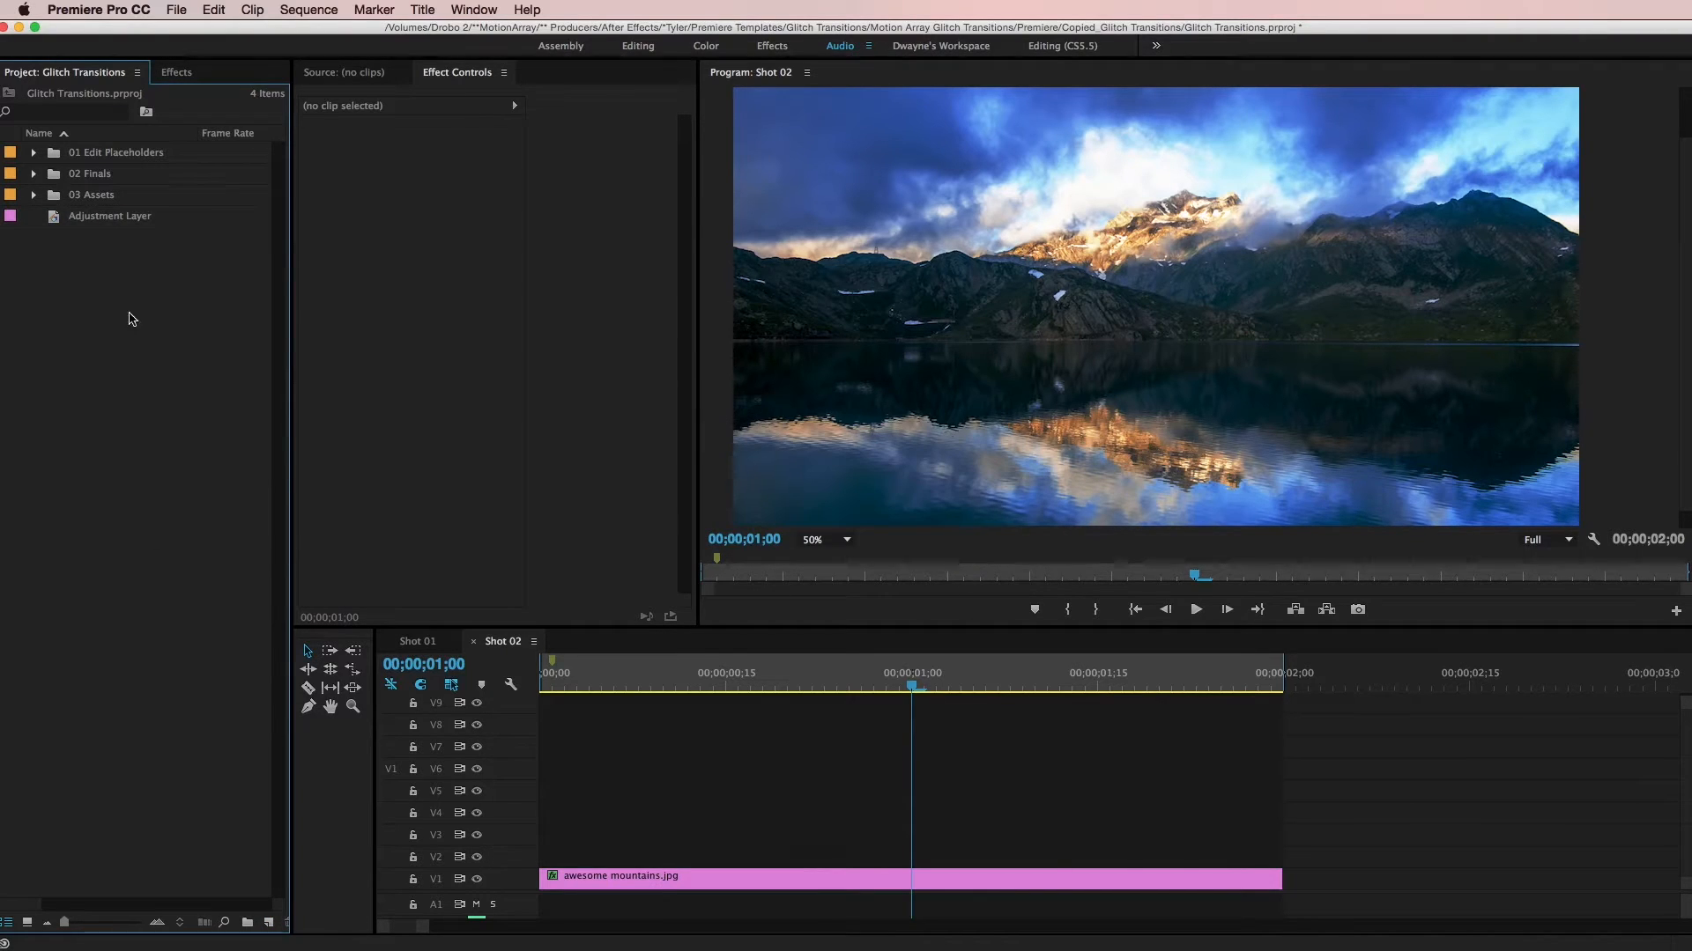
# - Place the adjustment layer on track V2 at the sequence start, directly above awesome mountains.jpg
pyautogui.click(123, 221)
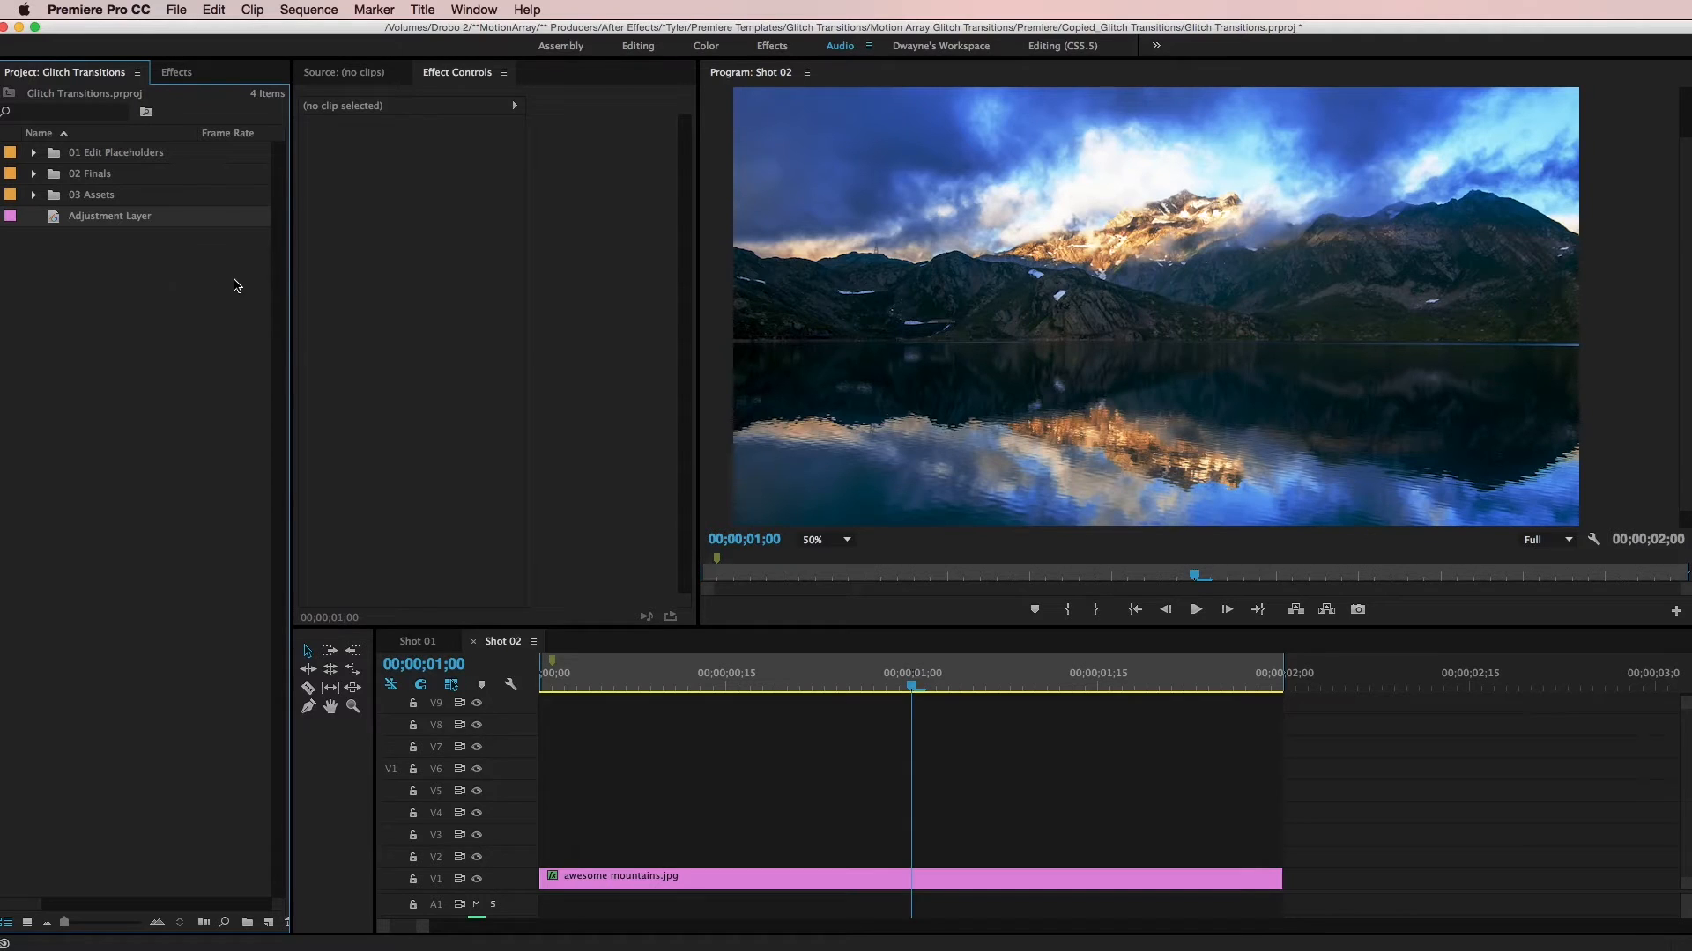
pyautogui.moveTo(111, 223); pyautogui.dragTo(719, 870)
pyautogui.click(718, 863)
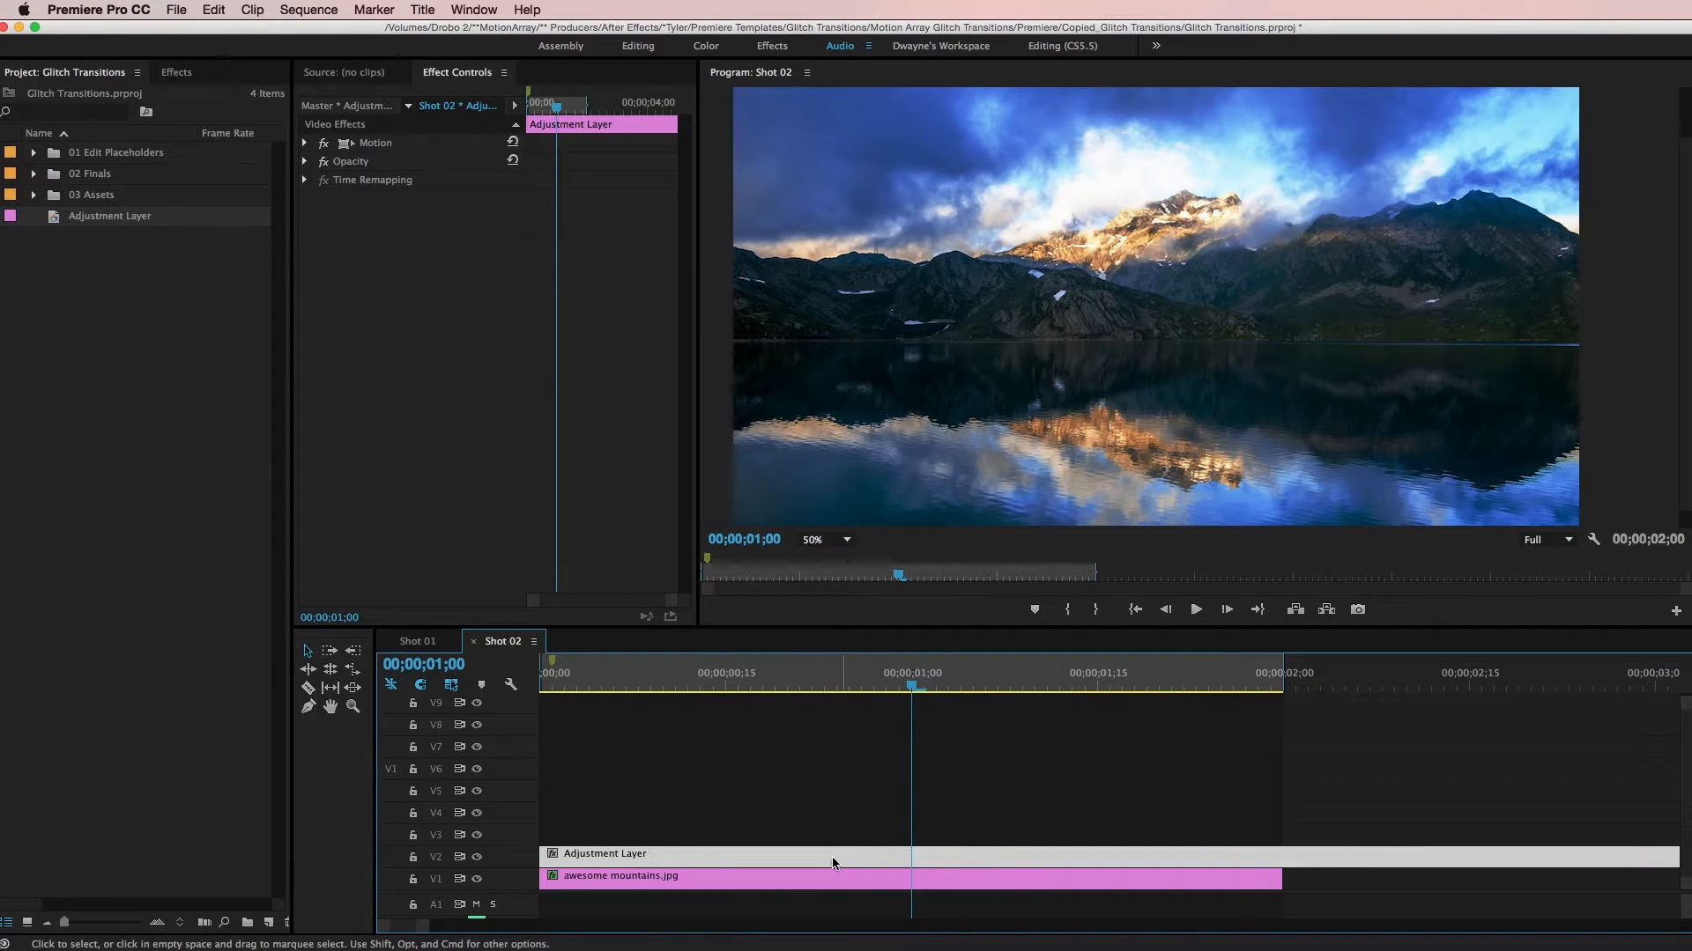
# - Find the Transform distort effect and apply it to the adjustment layer on V2
pyautogui.click(192, 80)
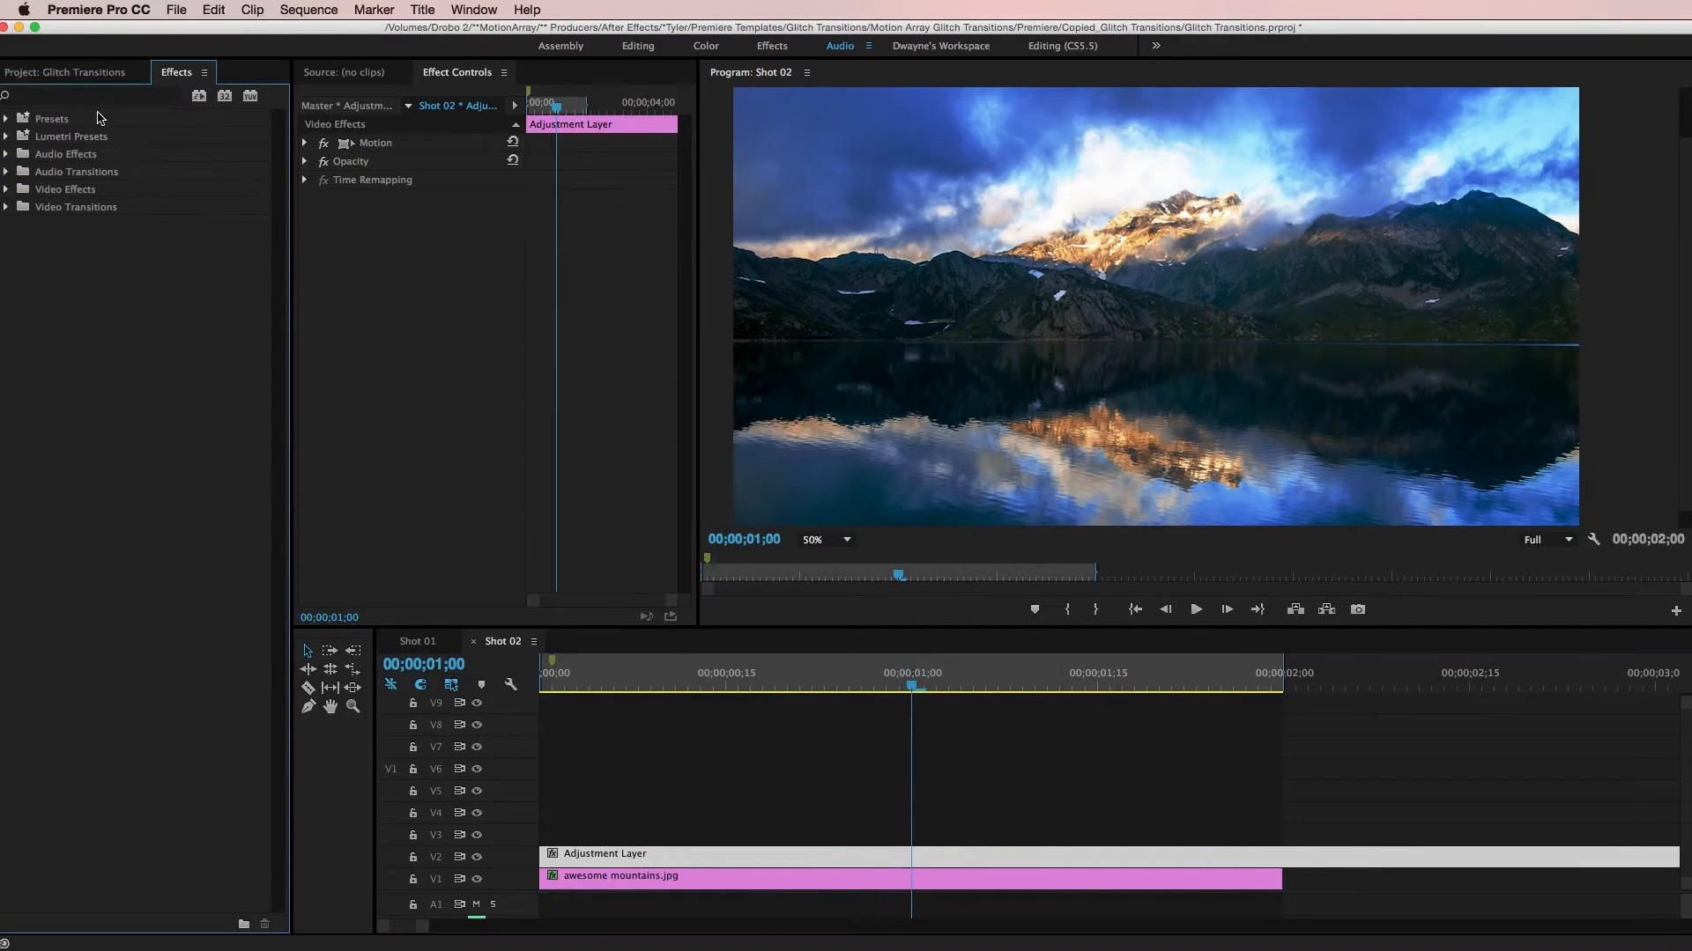
pyautogui.click(94, 100)
pyautogui.write('transform')
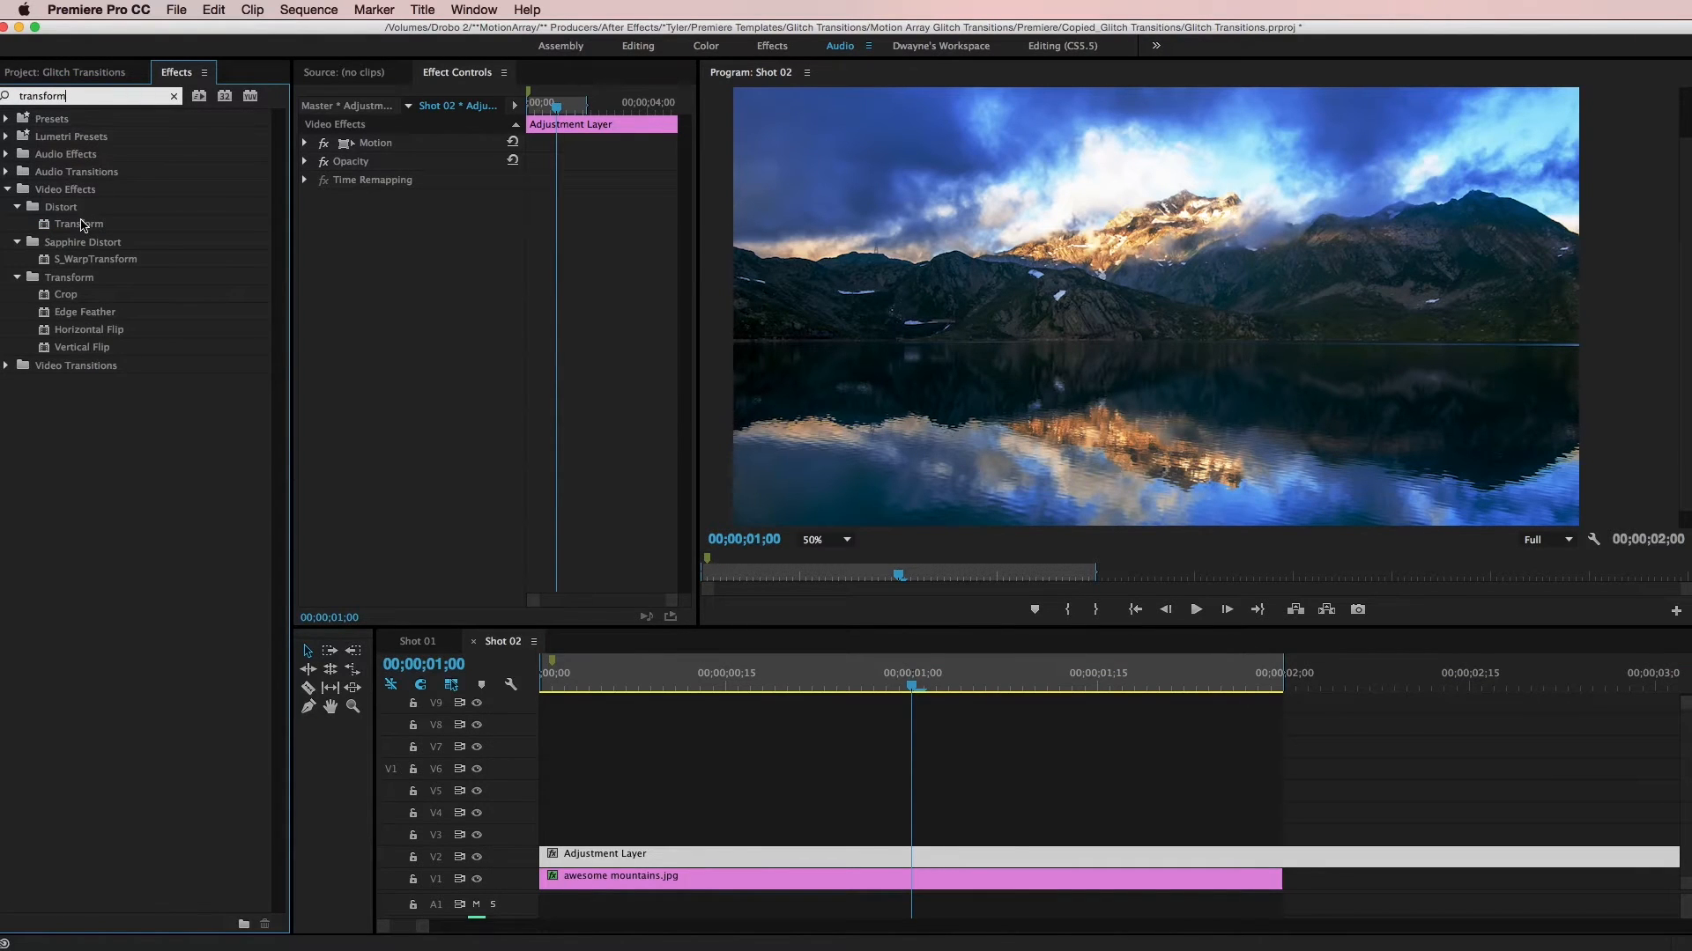
pyautogui.moveTo(80, 224); pyautogui.dragTo(550, 854)
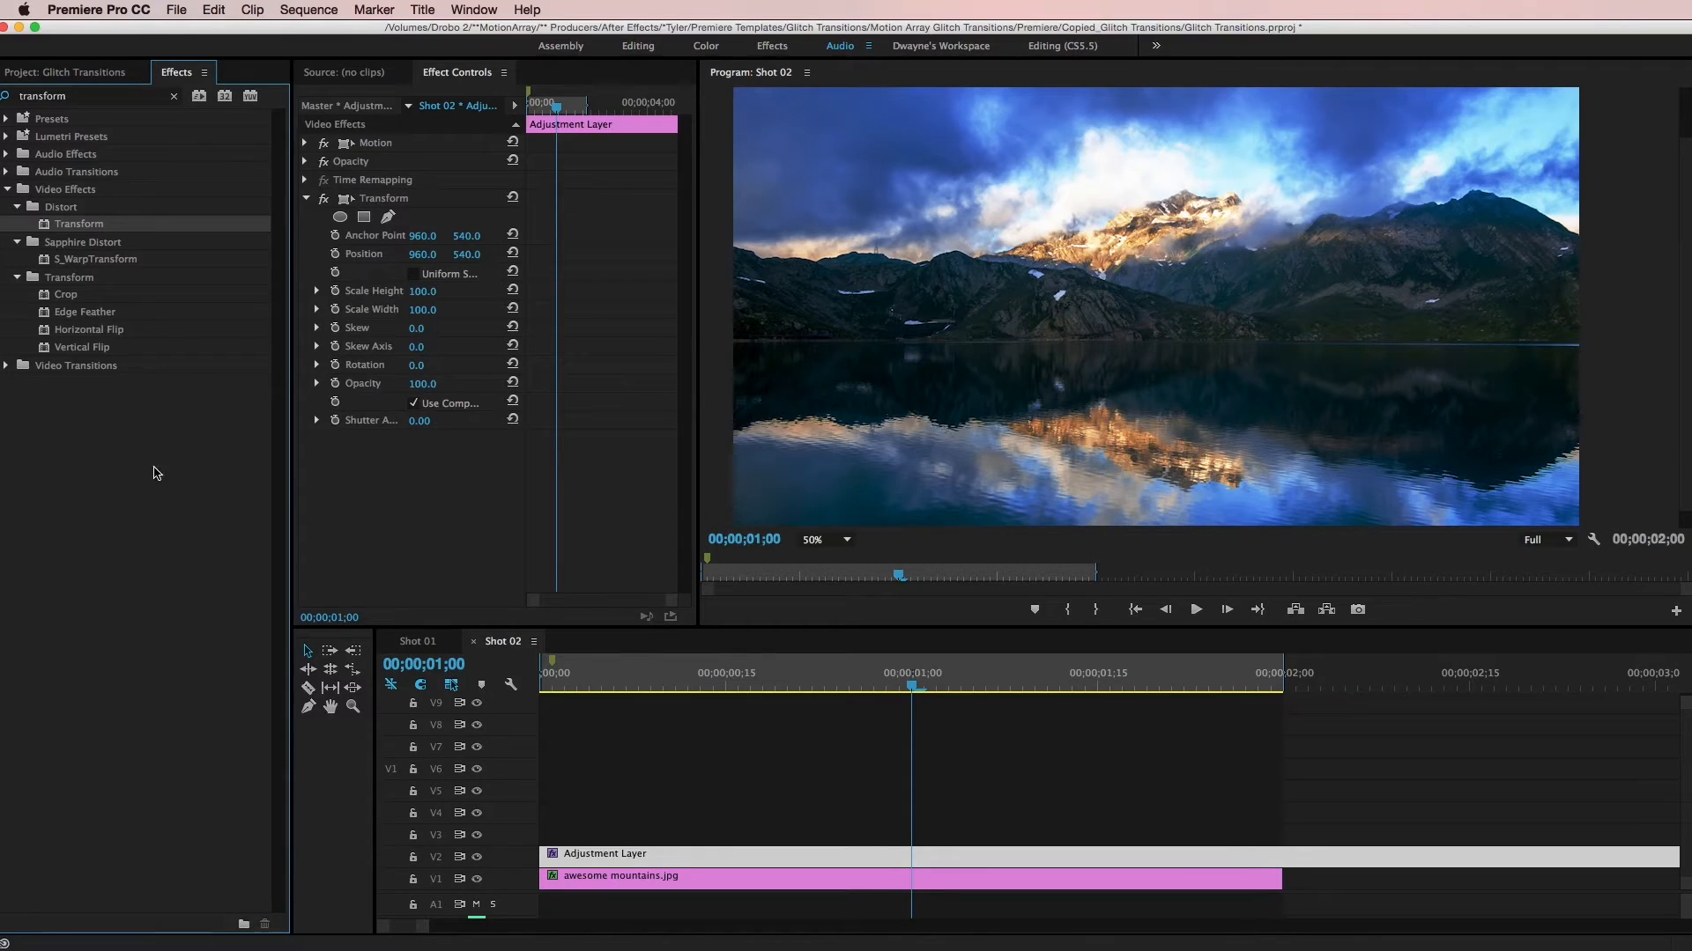
# - Find the Fast Blur effect, apply it to the V2 adjustment layer and keep that layer selected
pyautogui.click(82, 104)
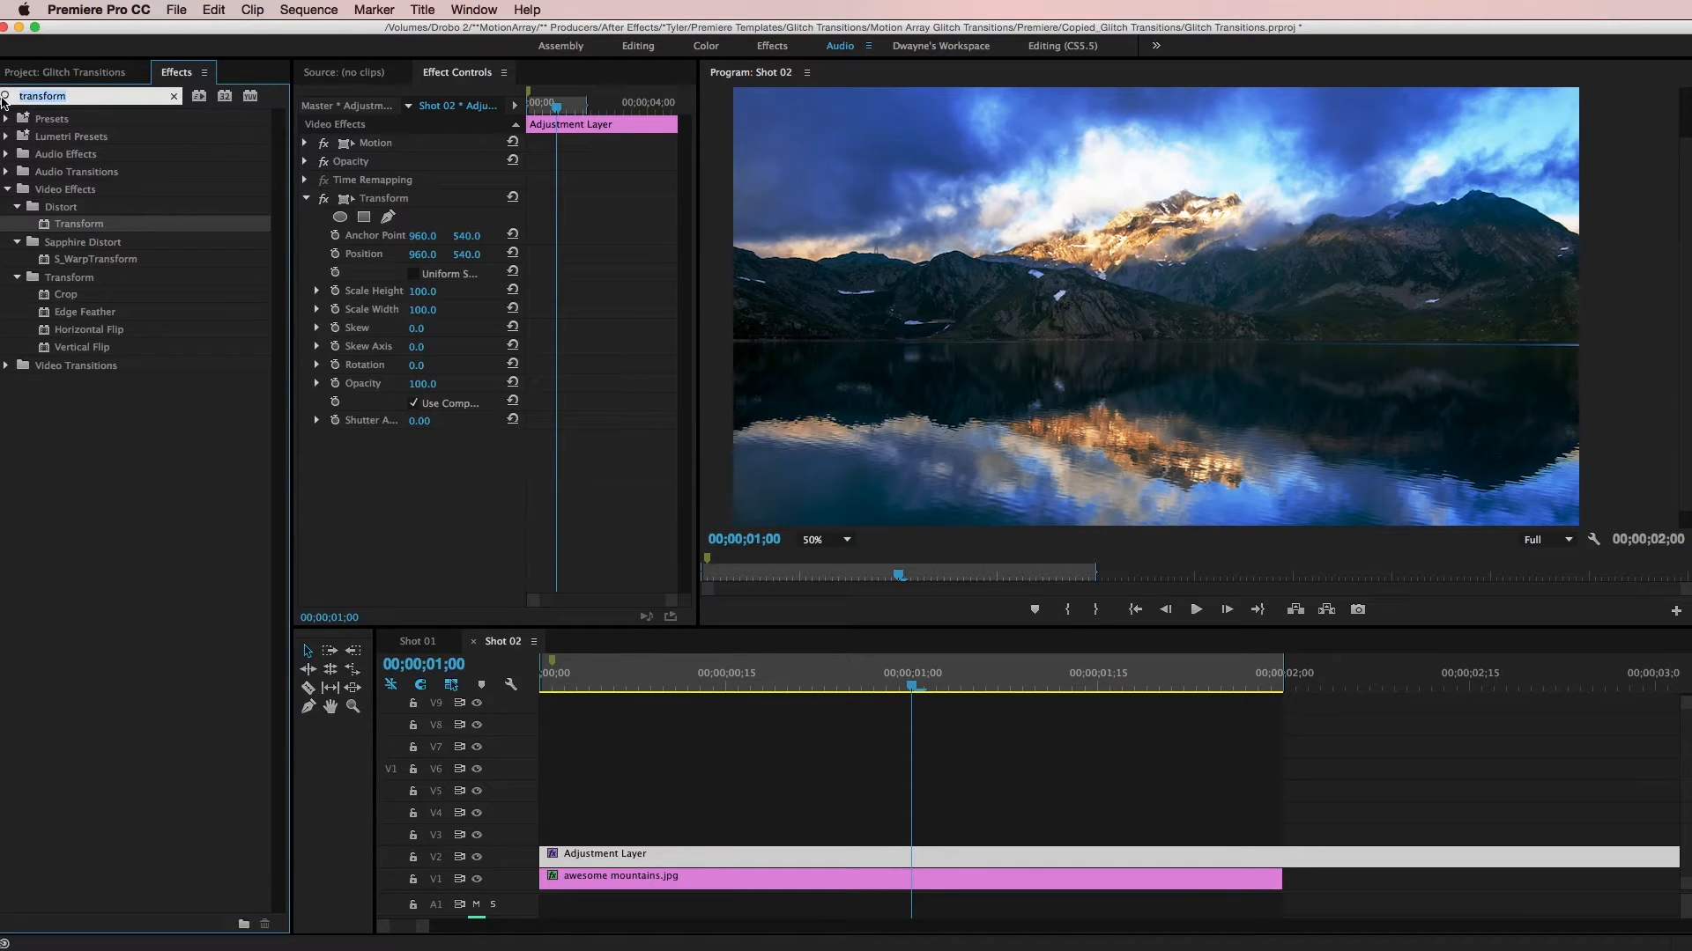
pyautogui.write('blur')
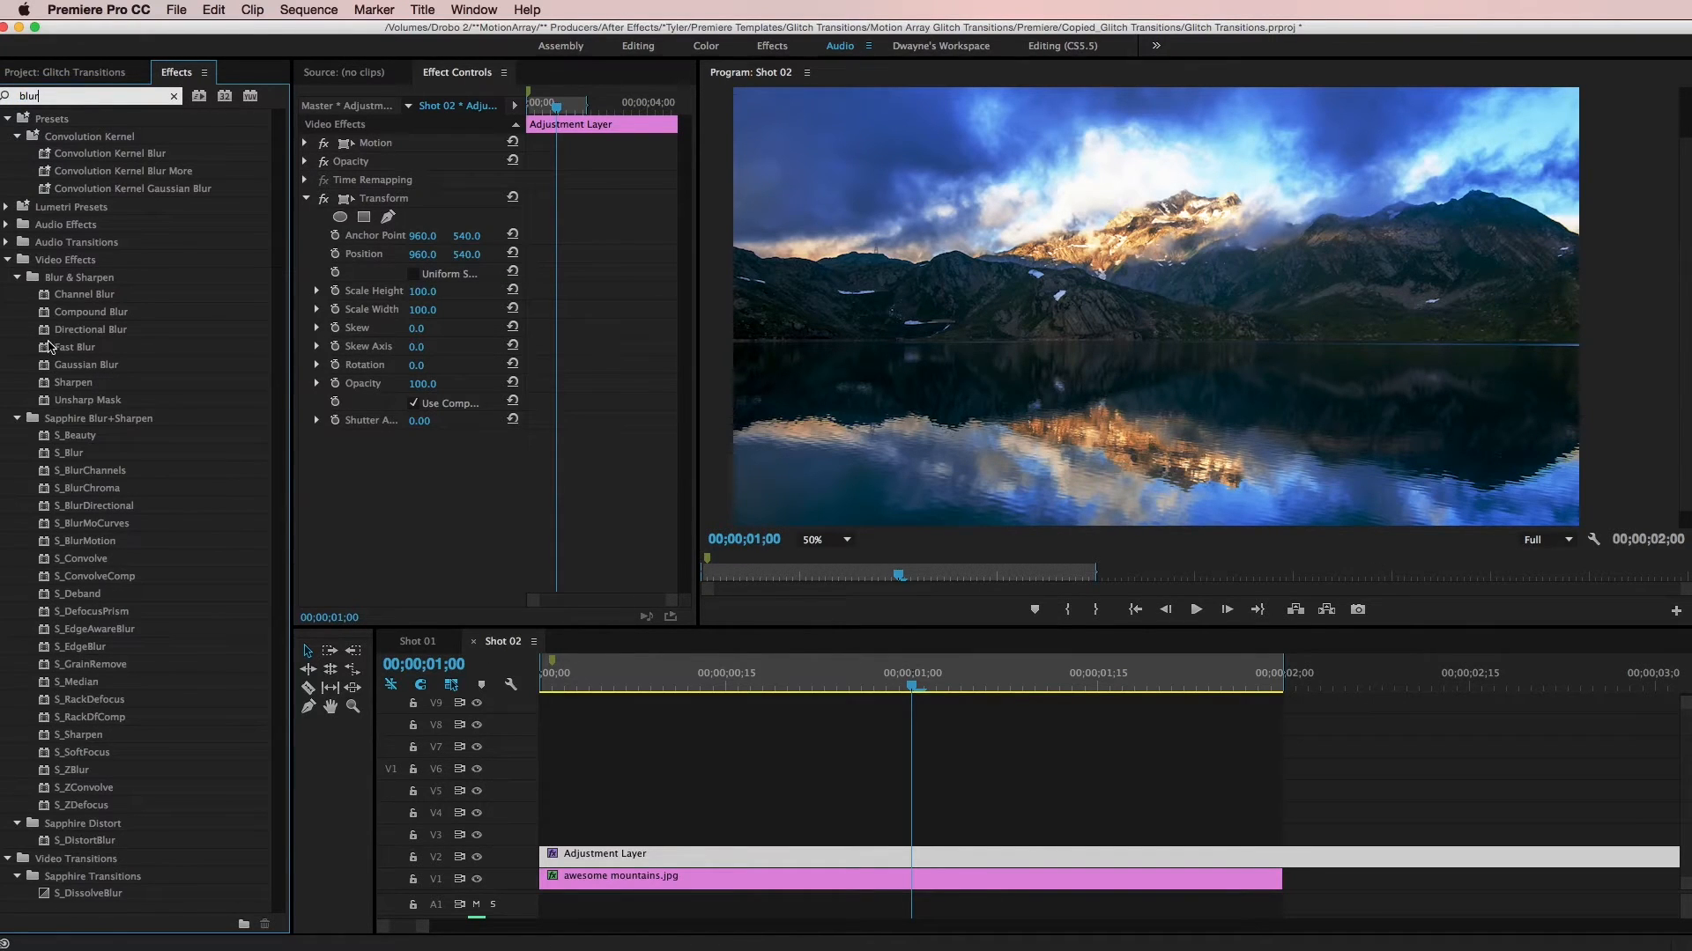
pyautogui.moveTo(54, 348); pyautogui.dragTo(579, 852)
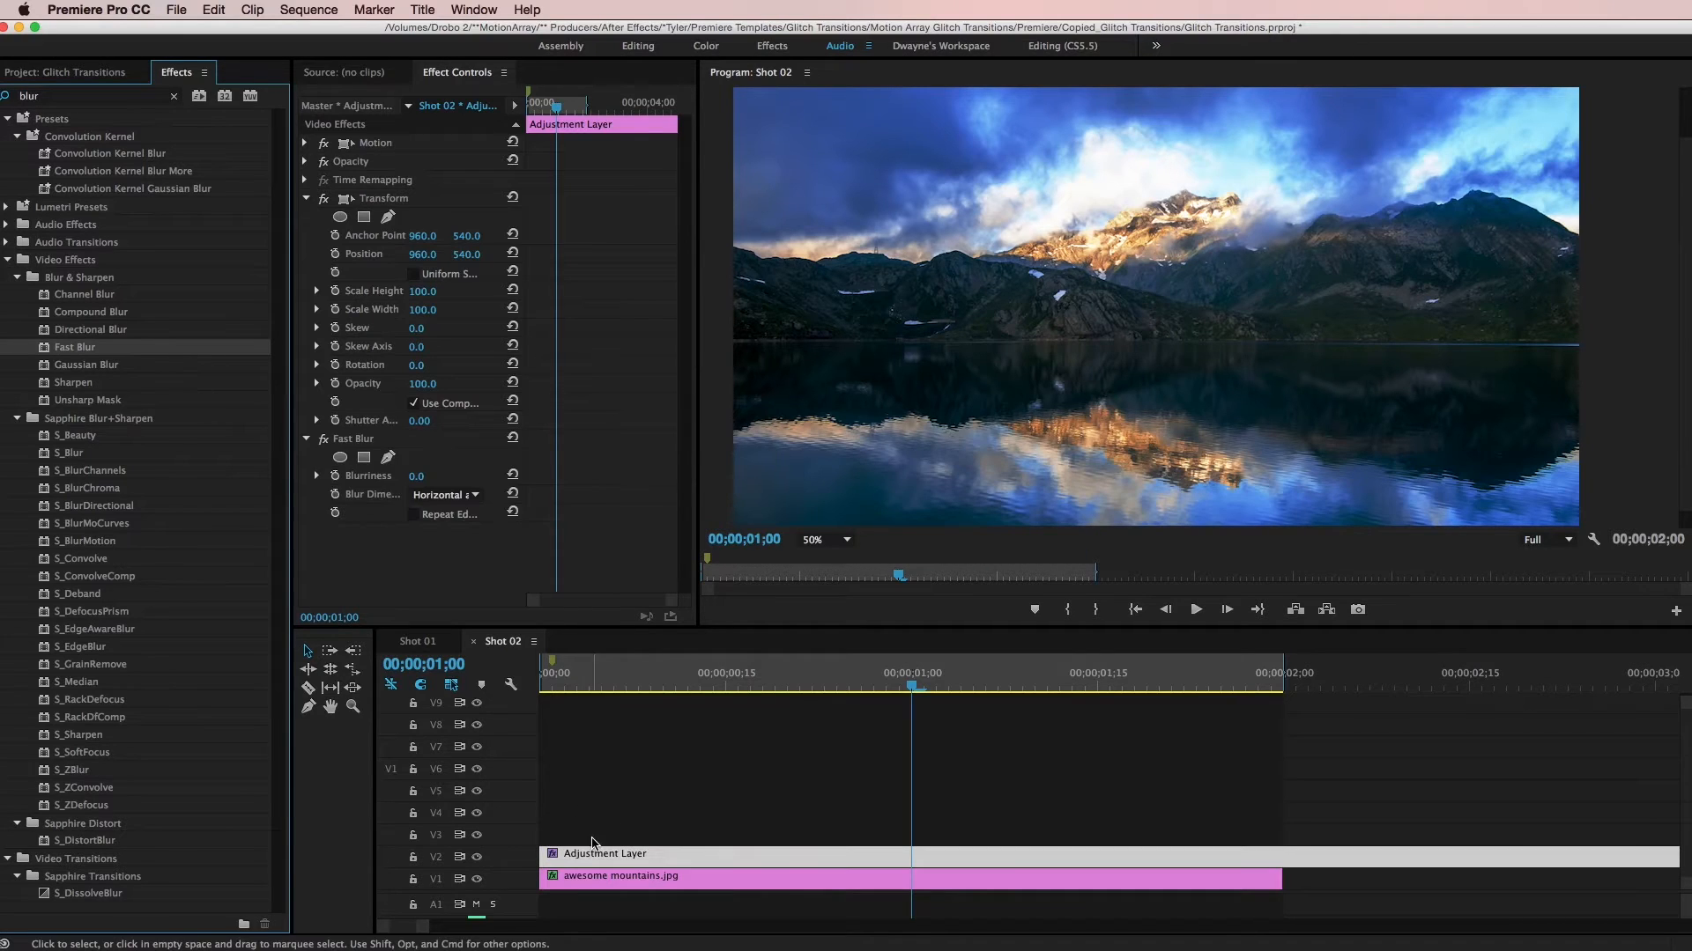
pyautogui.click(634, 815)
pyautogui.click(660, 856)
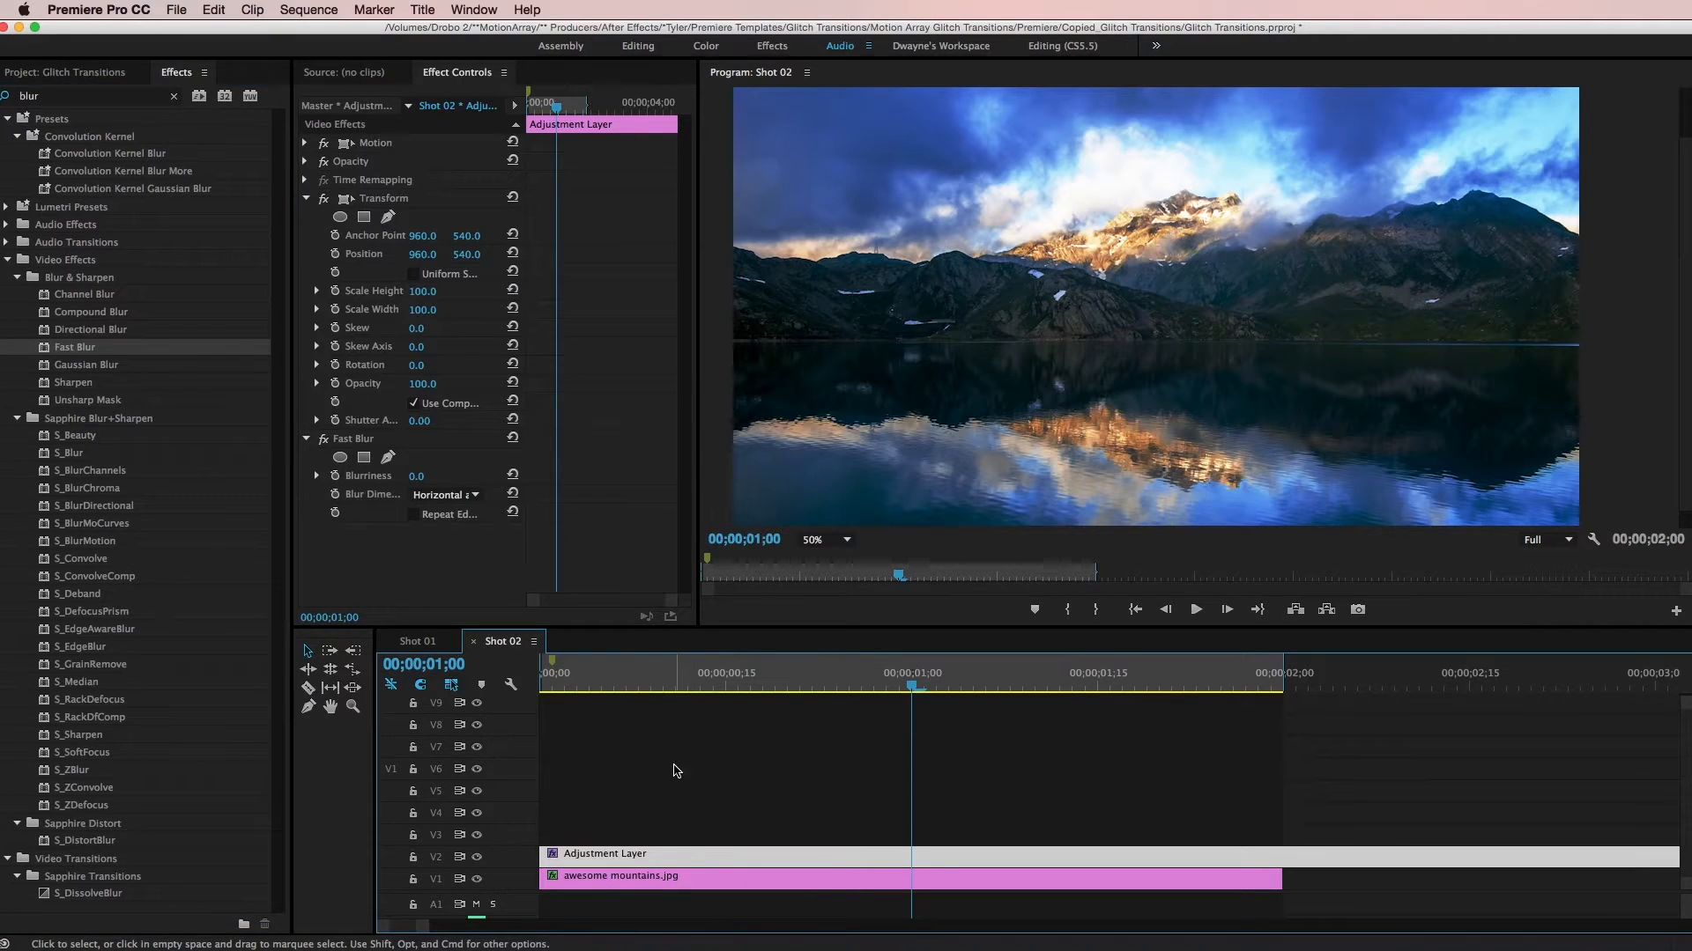
# - In the adjustment layer's Motion settings, disable Uniform Scale and set Scale Height to 208, Scale Width to 20 and Rotation to 20°
pyautogui.click(305, 143)
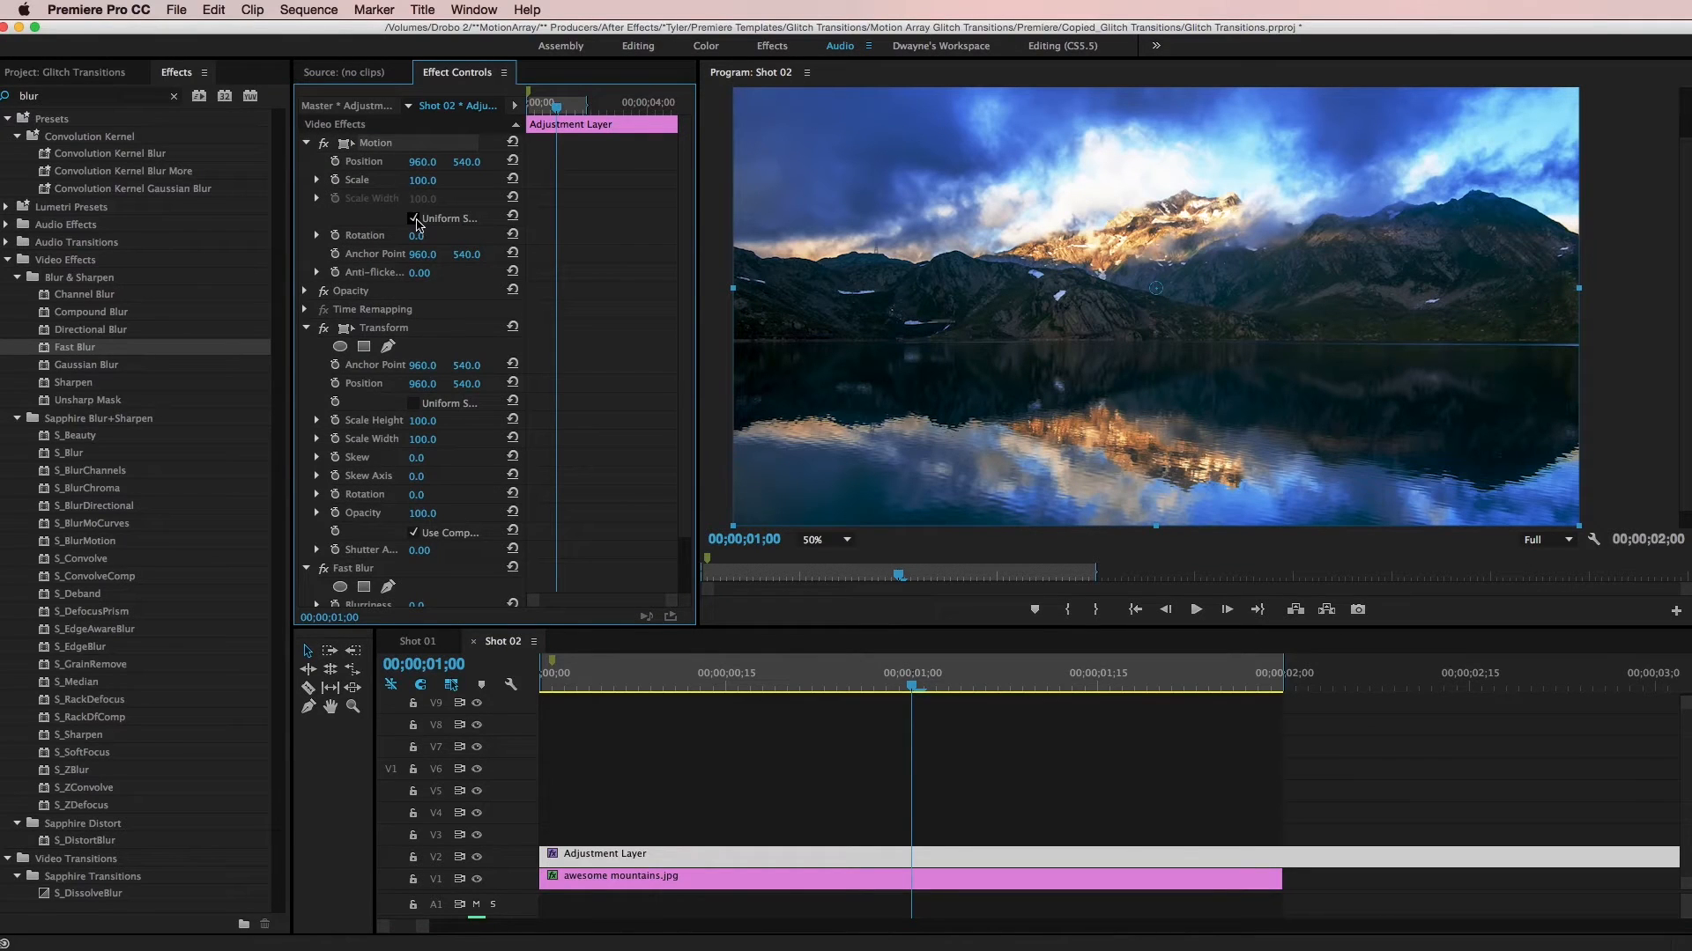
pyautogui.click(413, 219)
pyautogui.moveTo(422, 198); pyautogui.dragTo(458, 180)
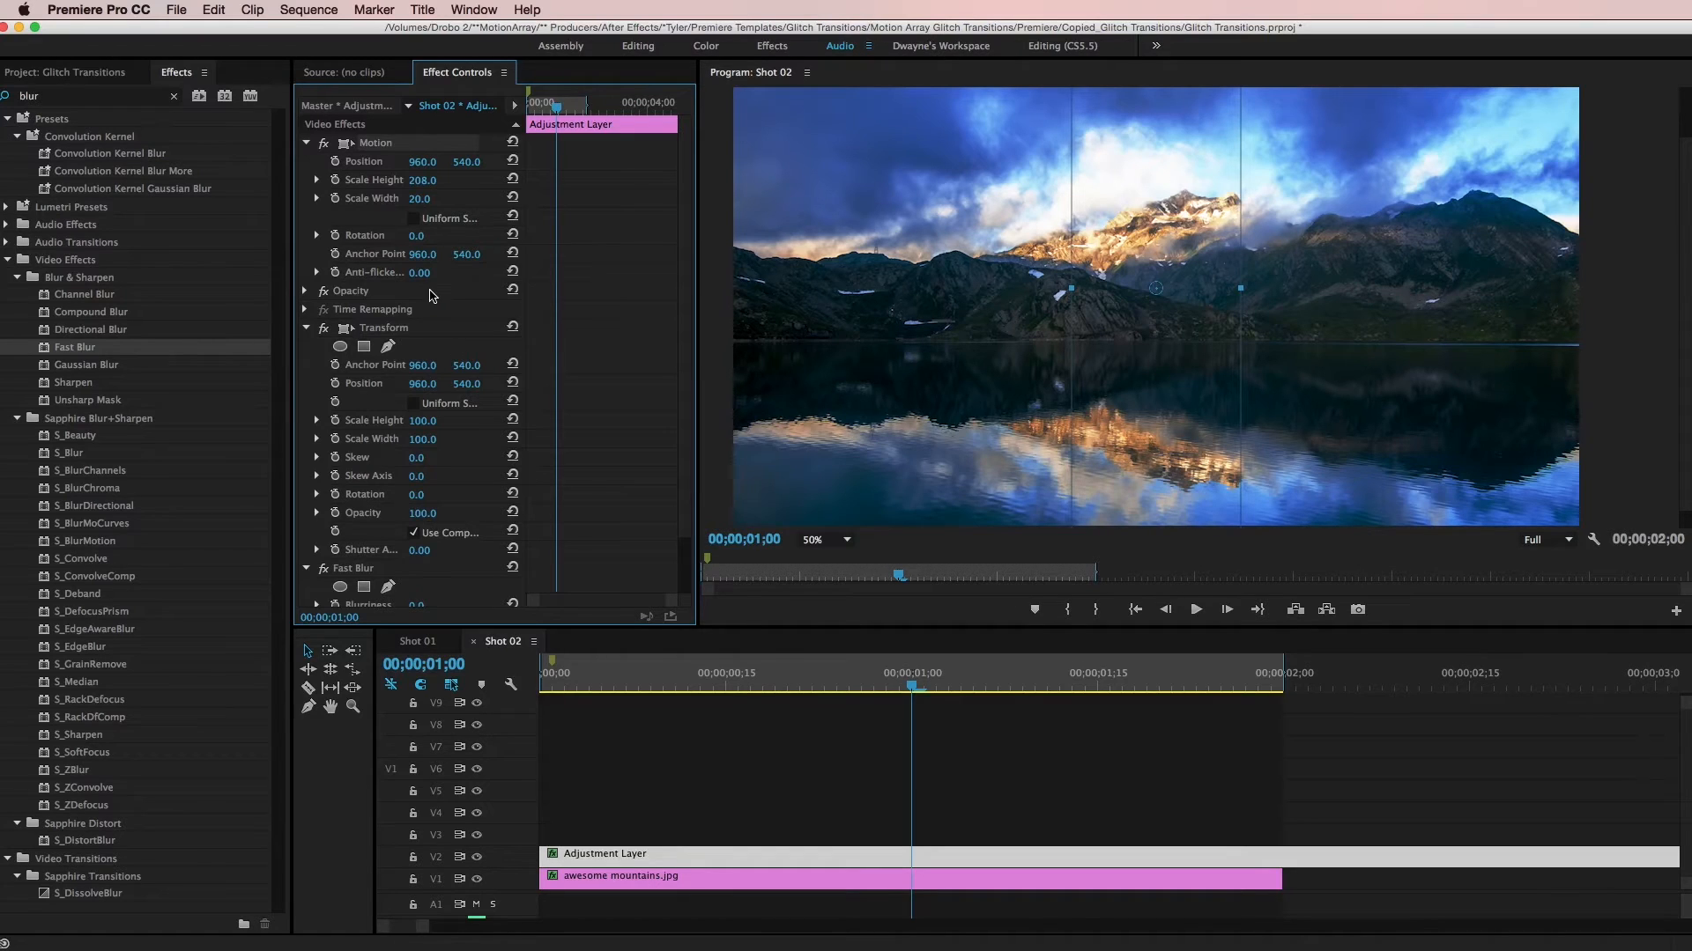
pyautogui.moveTo(415, 235); pyautogui.dragTo(437, 237)
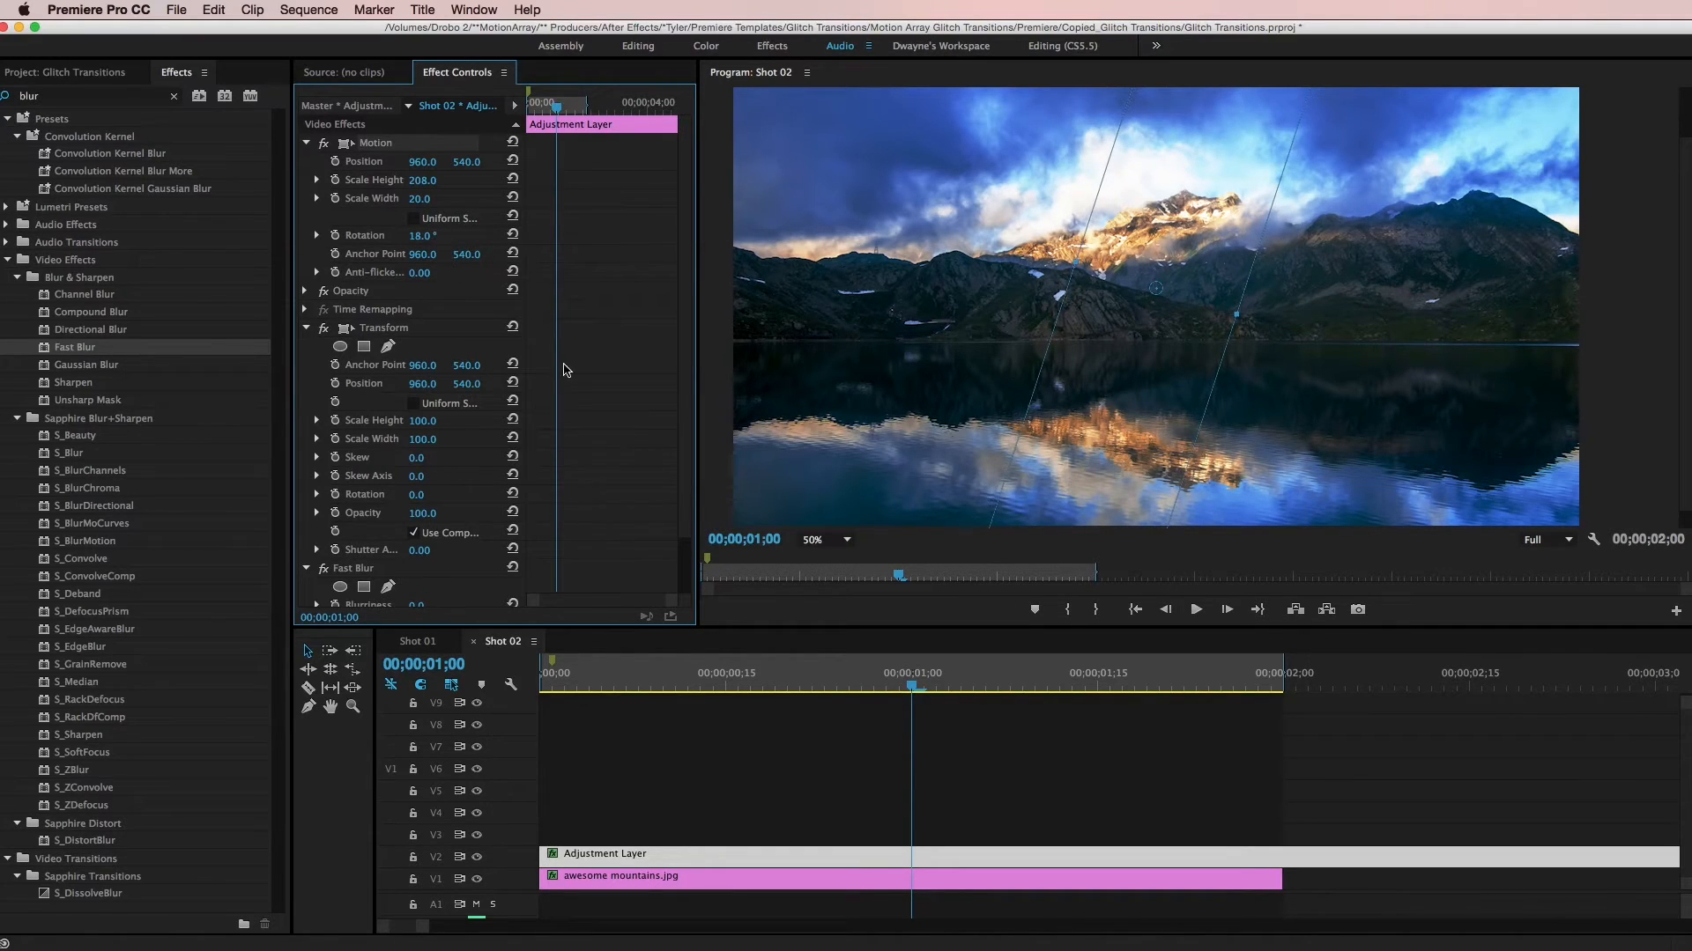
pyautogui.scroll(-4, 507, 454)
pyautogui.click(461, 228)
pyautogui.click(362, 598)
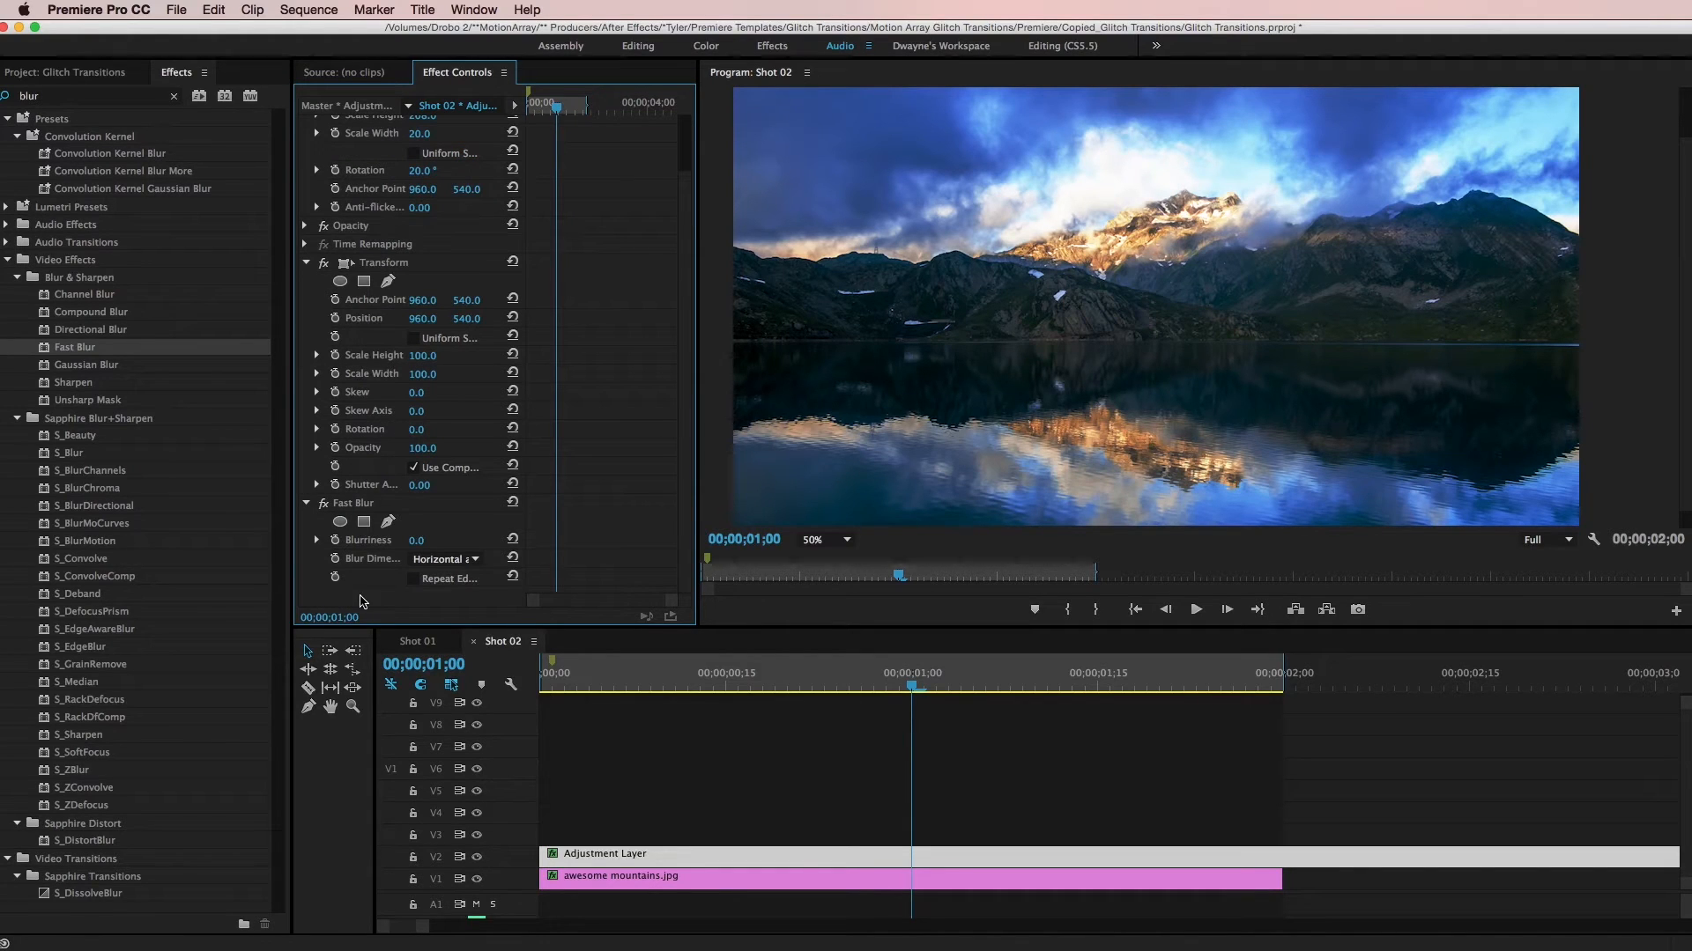
# - Set the layer's Fast Blur Blurriness to 19, and enable Uniform Scale in the Transform effect with Scale at 119
pyautogui.moveTo(416, 543); pyautogui.dragTo(432, 542)
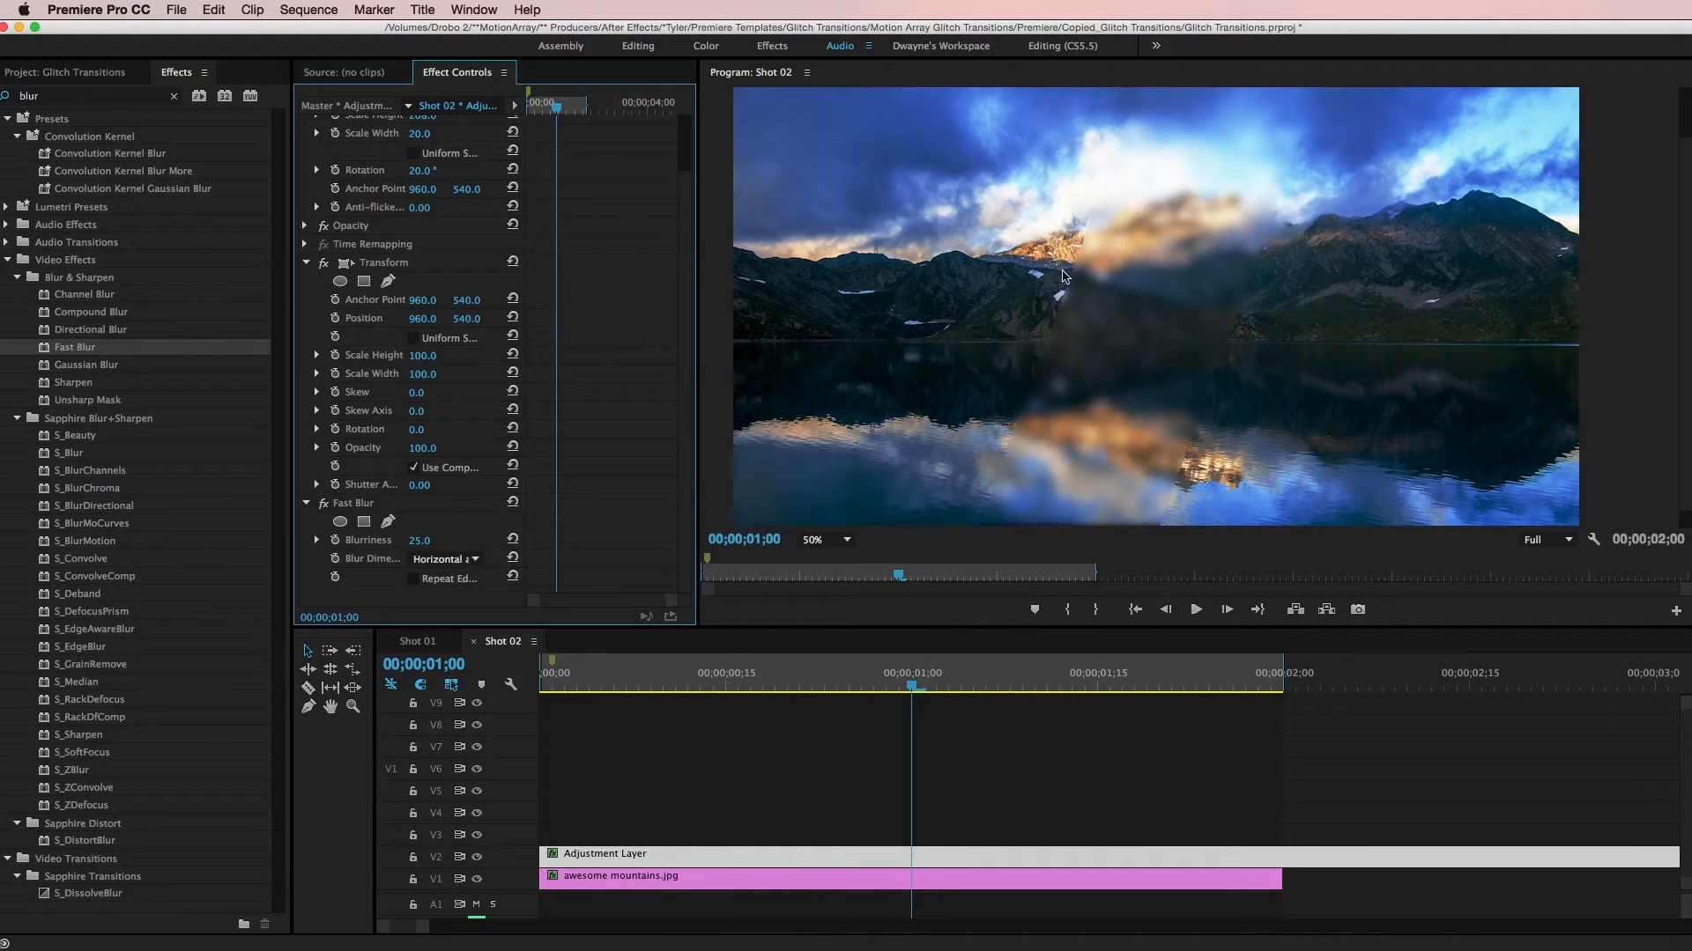
pyautogui.moveTo(419, 543); pyautogui.dragTo(415, 544)
pyautogui.click(414, 339)
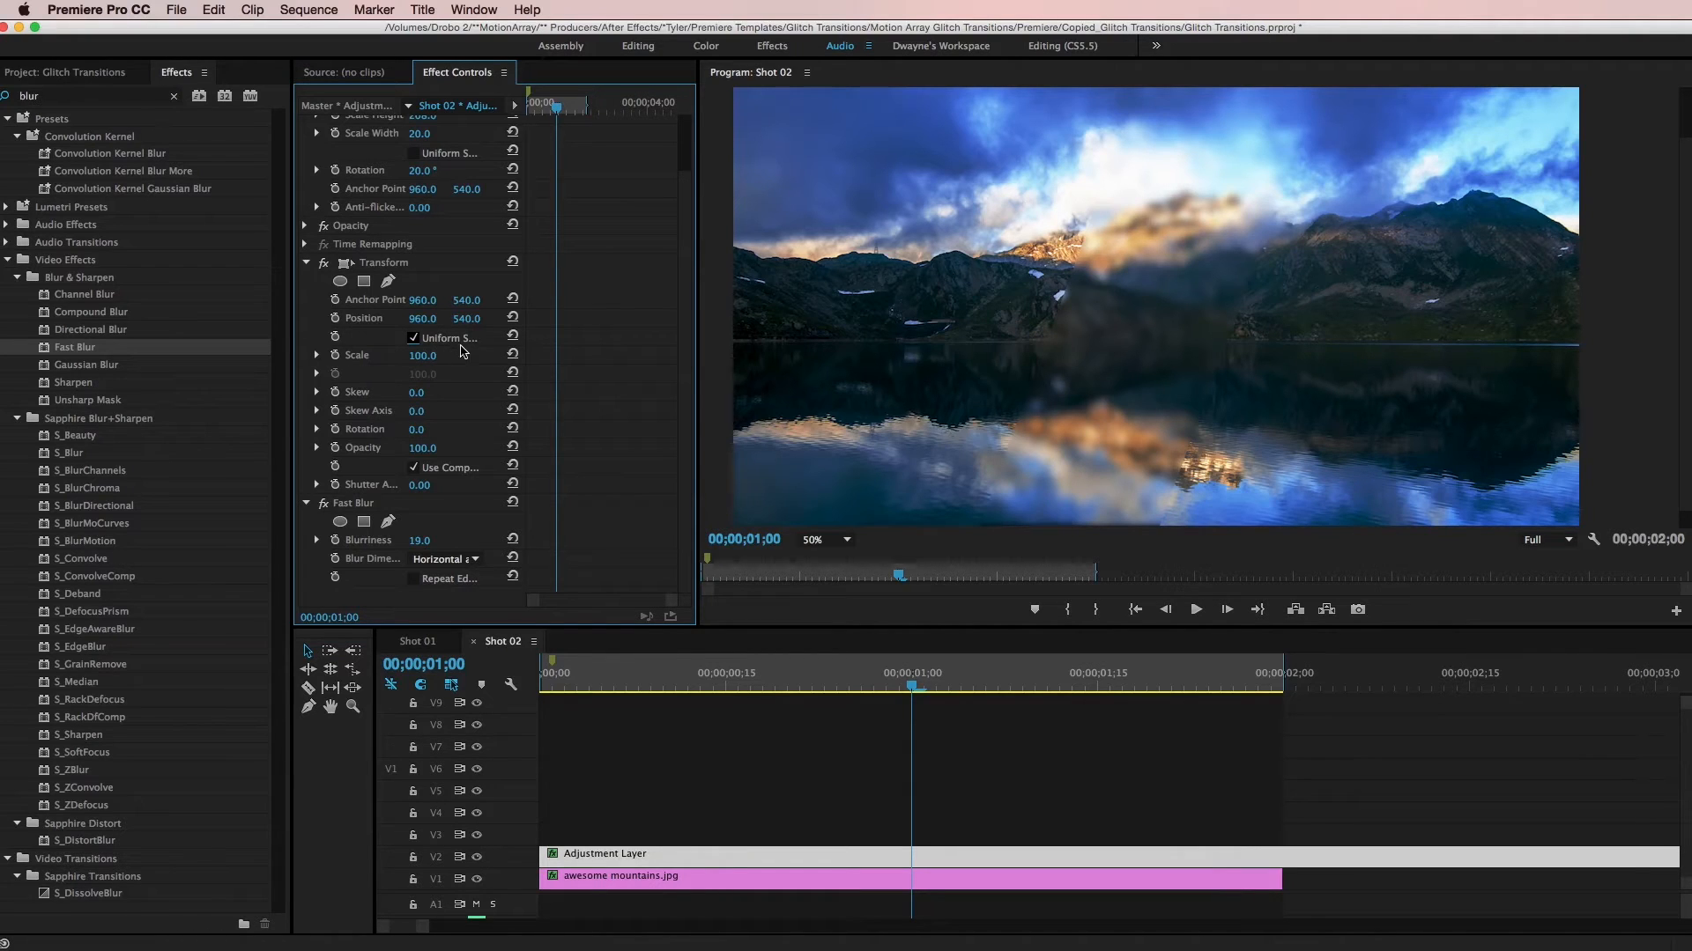
pyautogui.moveTo(427, 361); pyautogui.dragTo(444, 361)
# - Animate the adjustment layer's horizontal Motion Position with keyframes at the sequence start, set to 1723, and at 00;00;01;29
pyautogui.moveTo(895, 681); pyautogui.dragTo(714, 683)
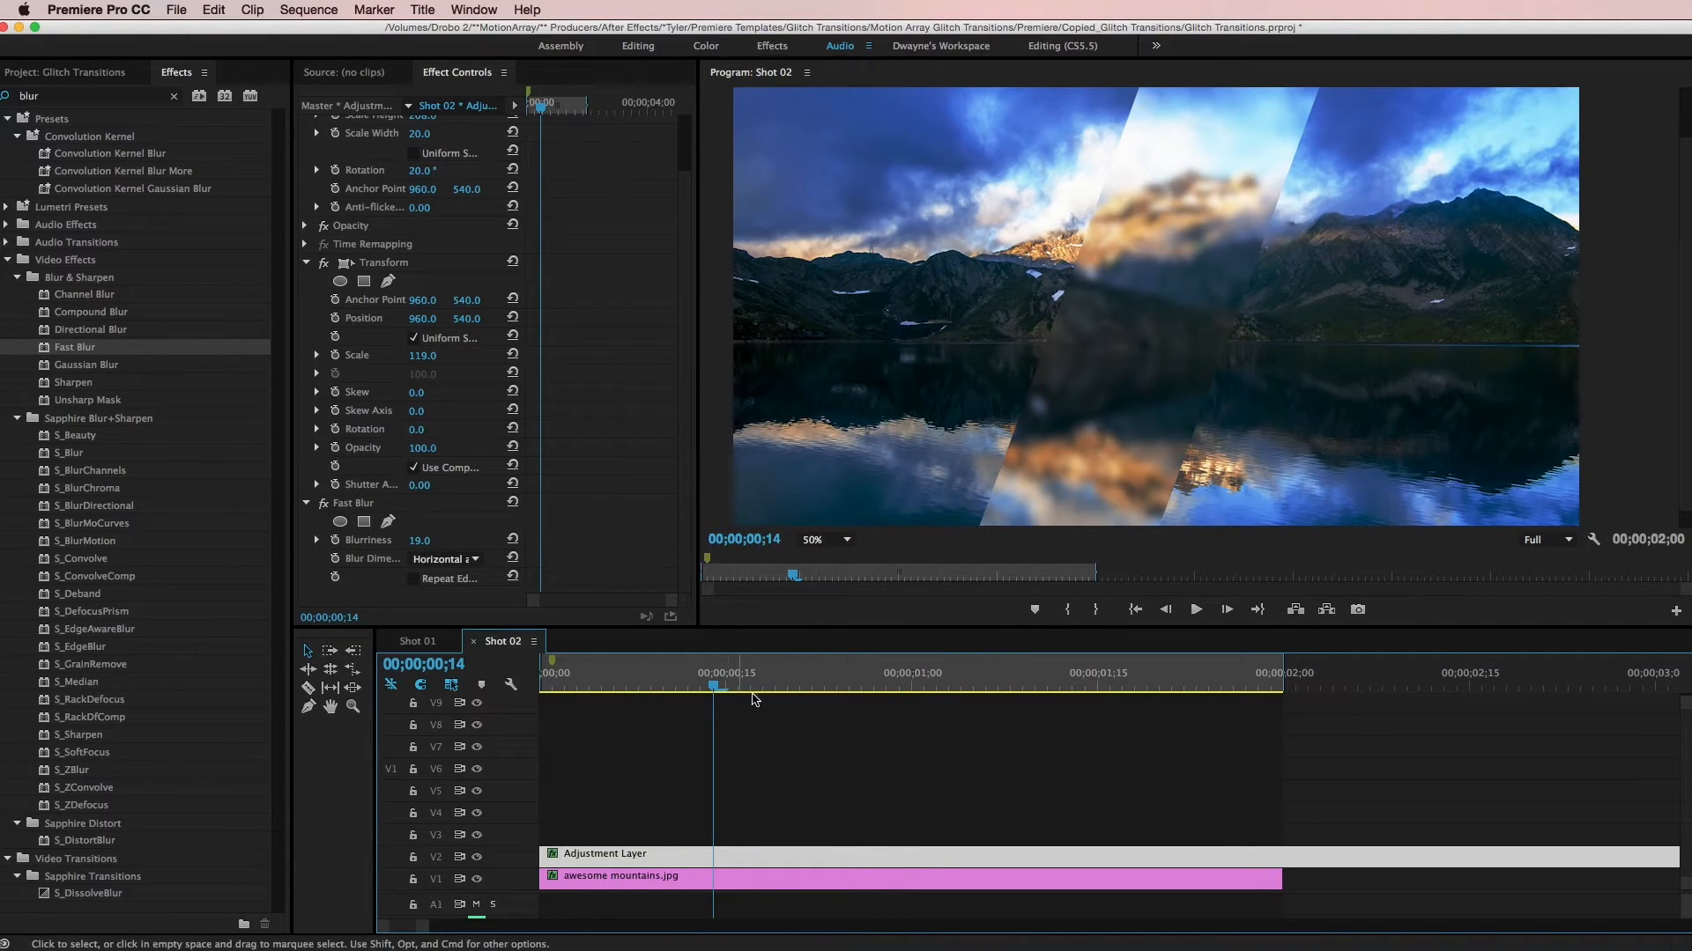
pyautogui.press('Home')
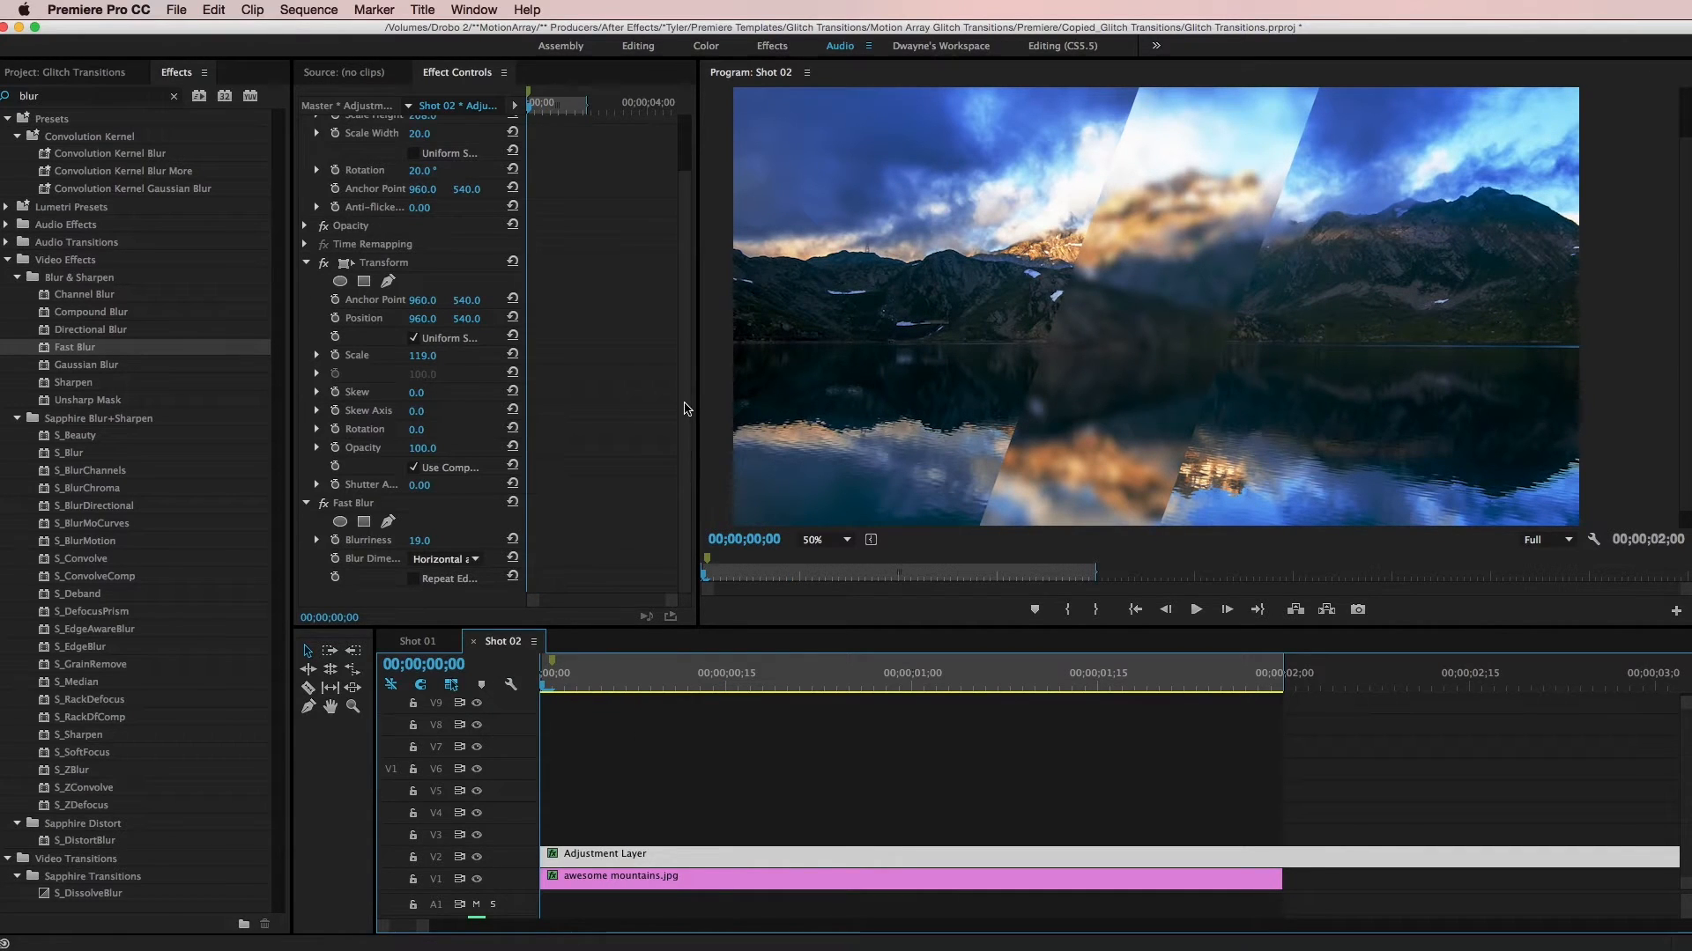
pyautogui.scroll(3, 442, 169)
pyautogui.click(335, 161)
pyautogui.moveTo(605, 680); pyautogui.dragTo(1276, 693)
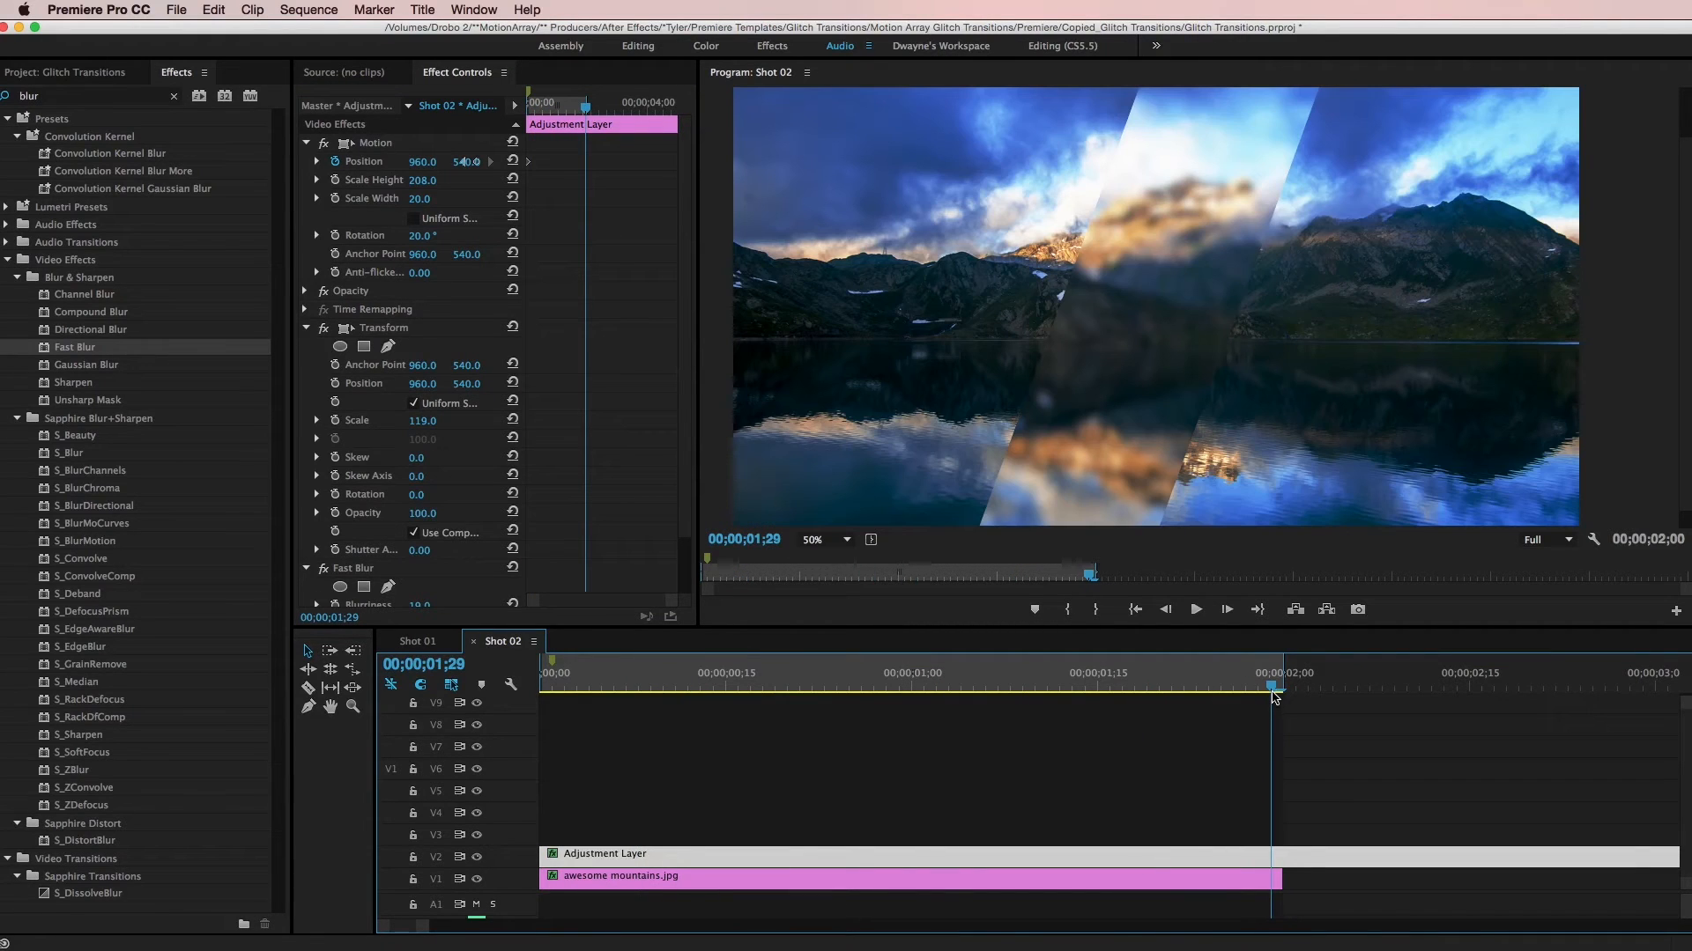
pyautogui.moveTo(424, 169); pyautogui.dragTo(581, 169)
pyautogui.moveTo(1035, 677); pyautogui.dragTo(532, 680)
pyautogui.moveTo(441, 174); pyautogui.dragTo(643, 174)
pyautogui.click(1089, 786)
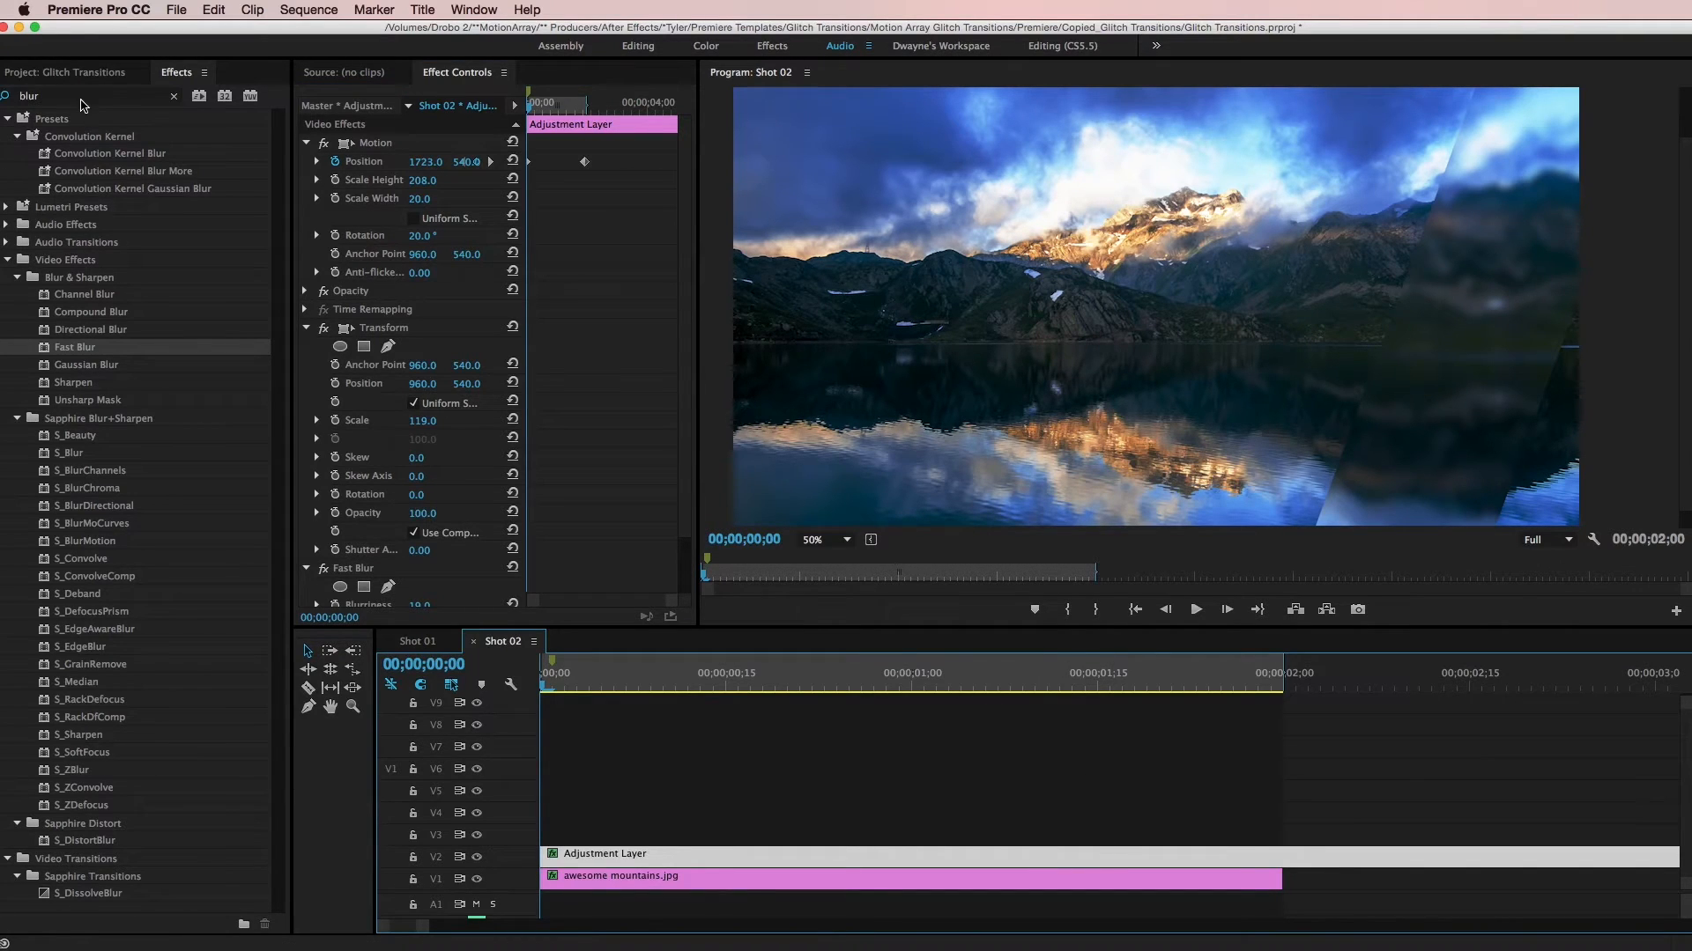
# - Apply the Levels effect to the adjustment layer and set its RGB white input level to 222
pyautogui.click(5, 97)
pyautogui.write('levels')
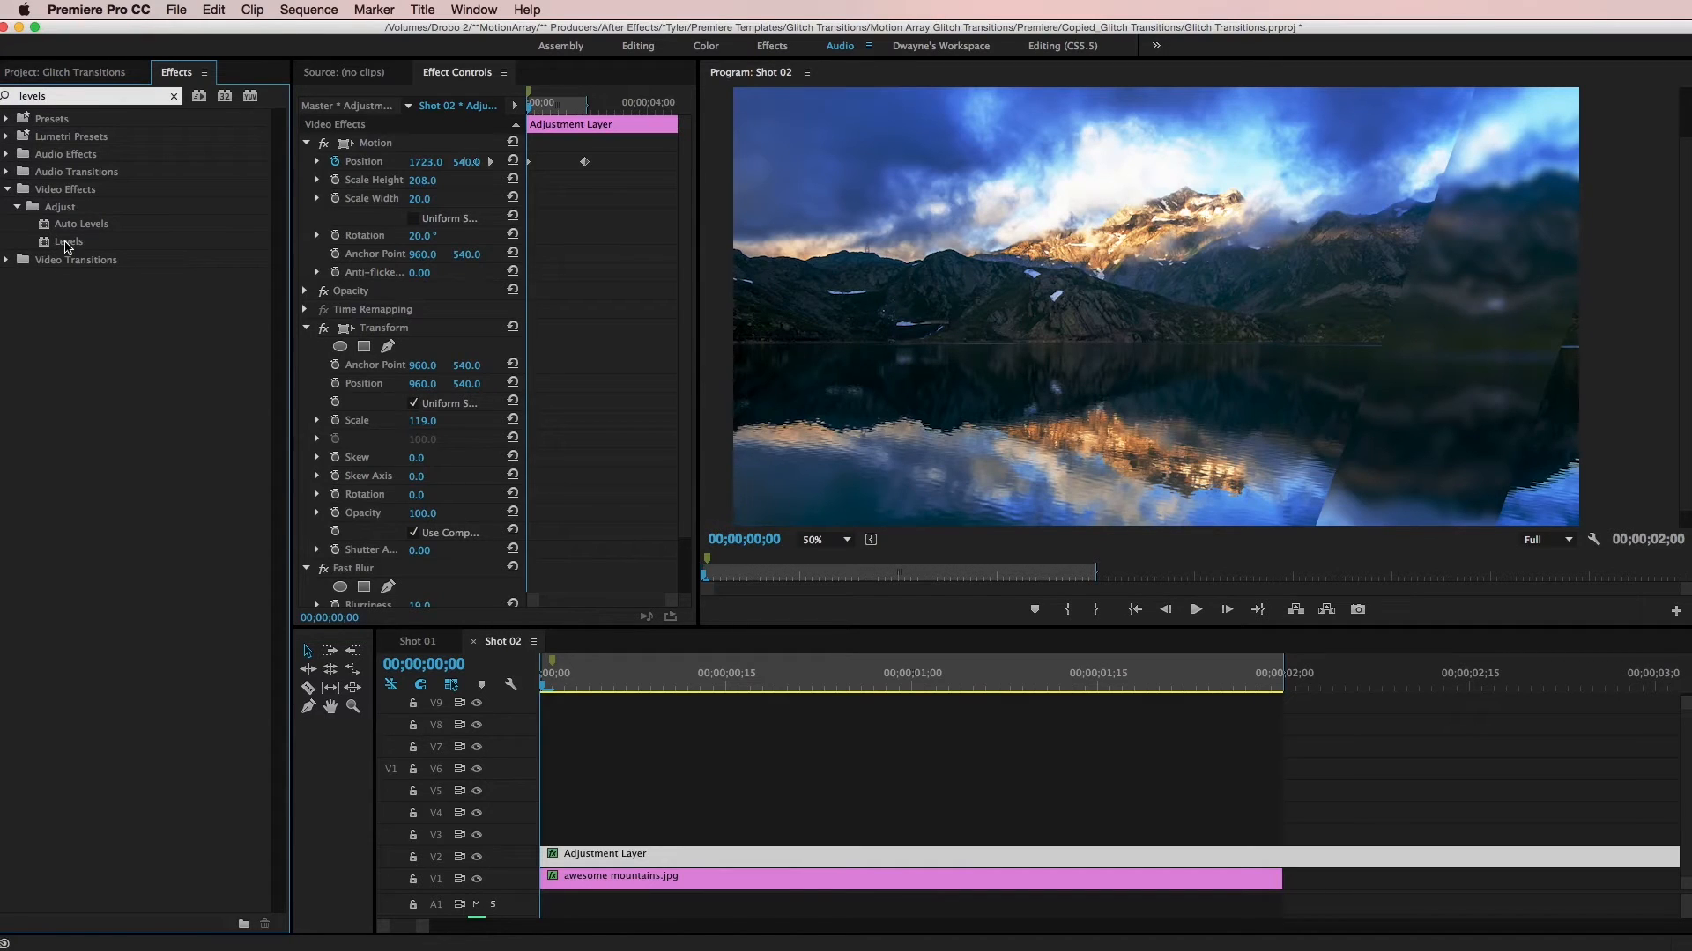
pyautogui.moveTo(67, 243); pyautogui.dragTo(605, 853)
pyautogui.scroll(-10, 421, 270)
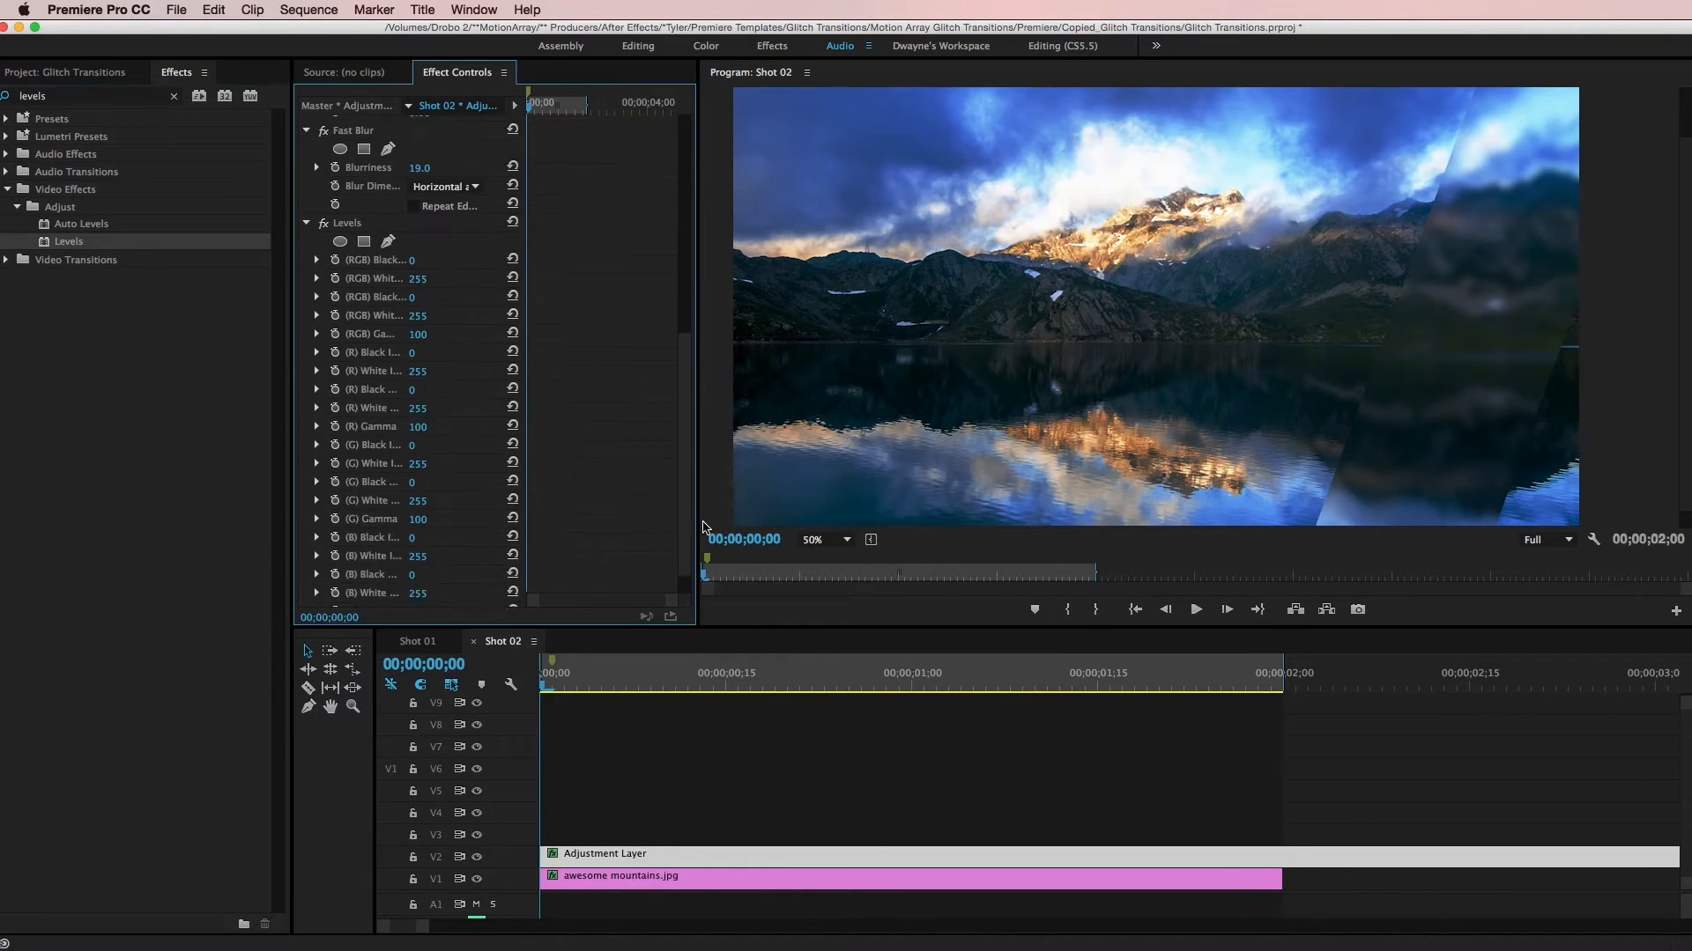
pyautogui.moveTo(417, 277); pyautogui.dragTo(379, 278)
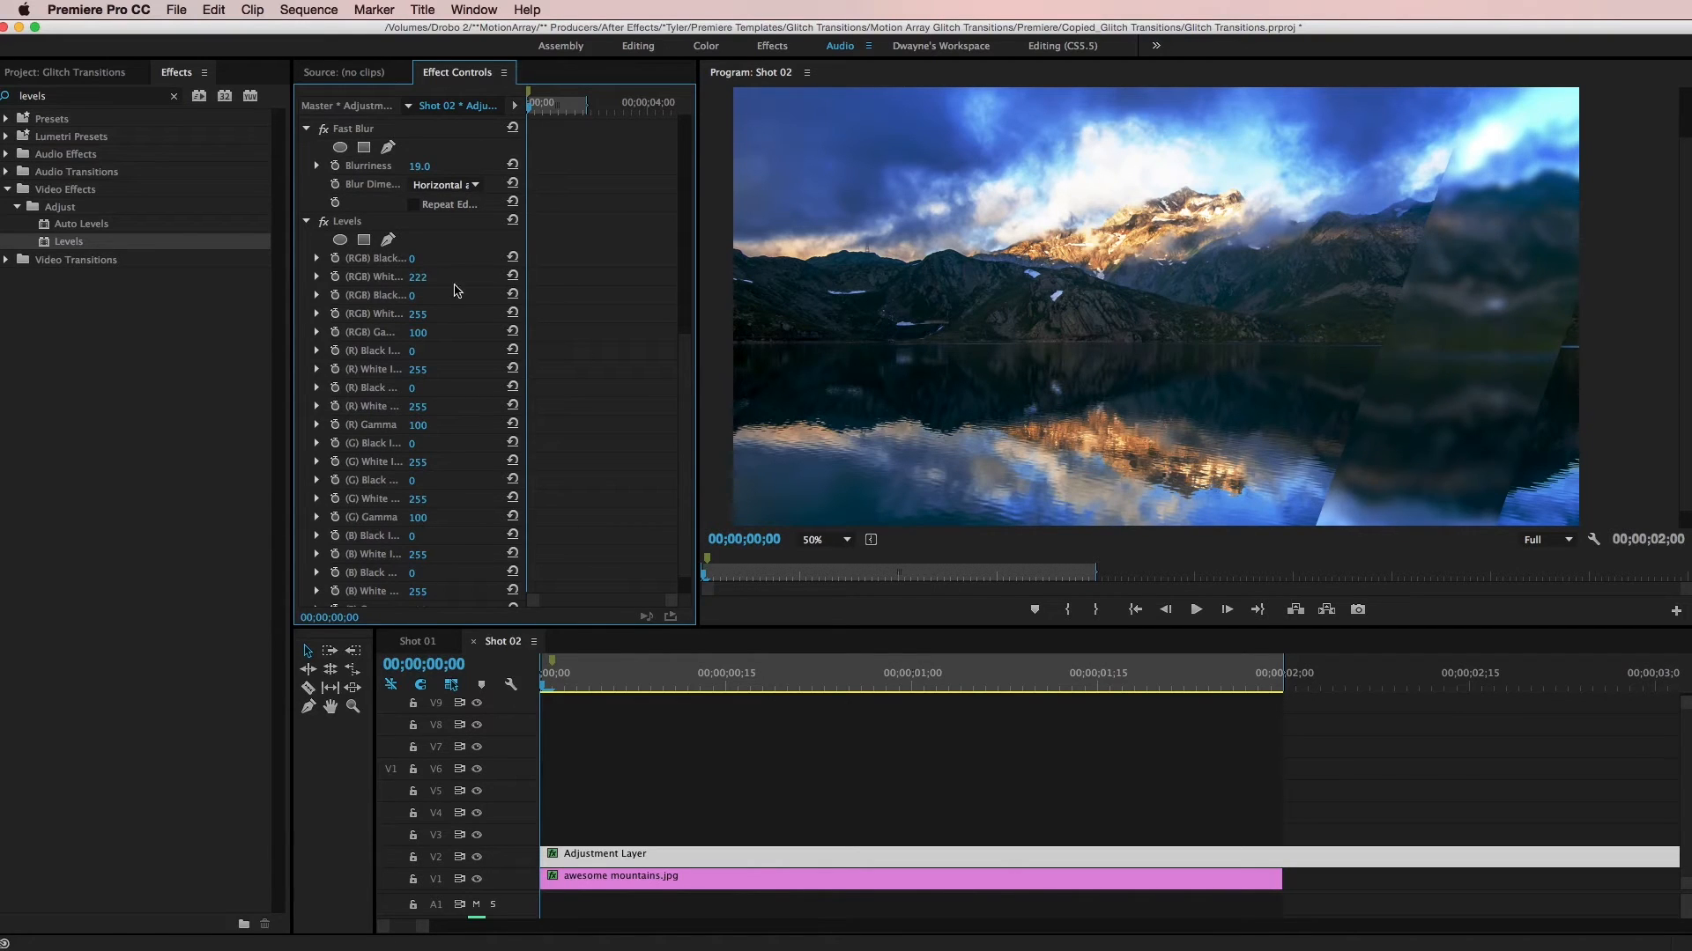
pyautogui.click(836, 691)
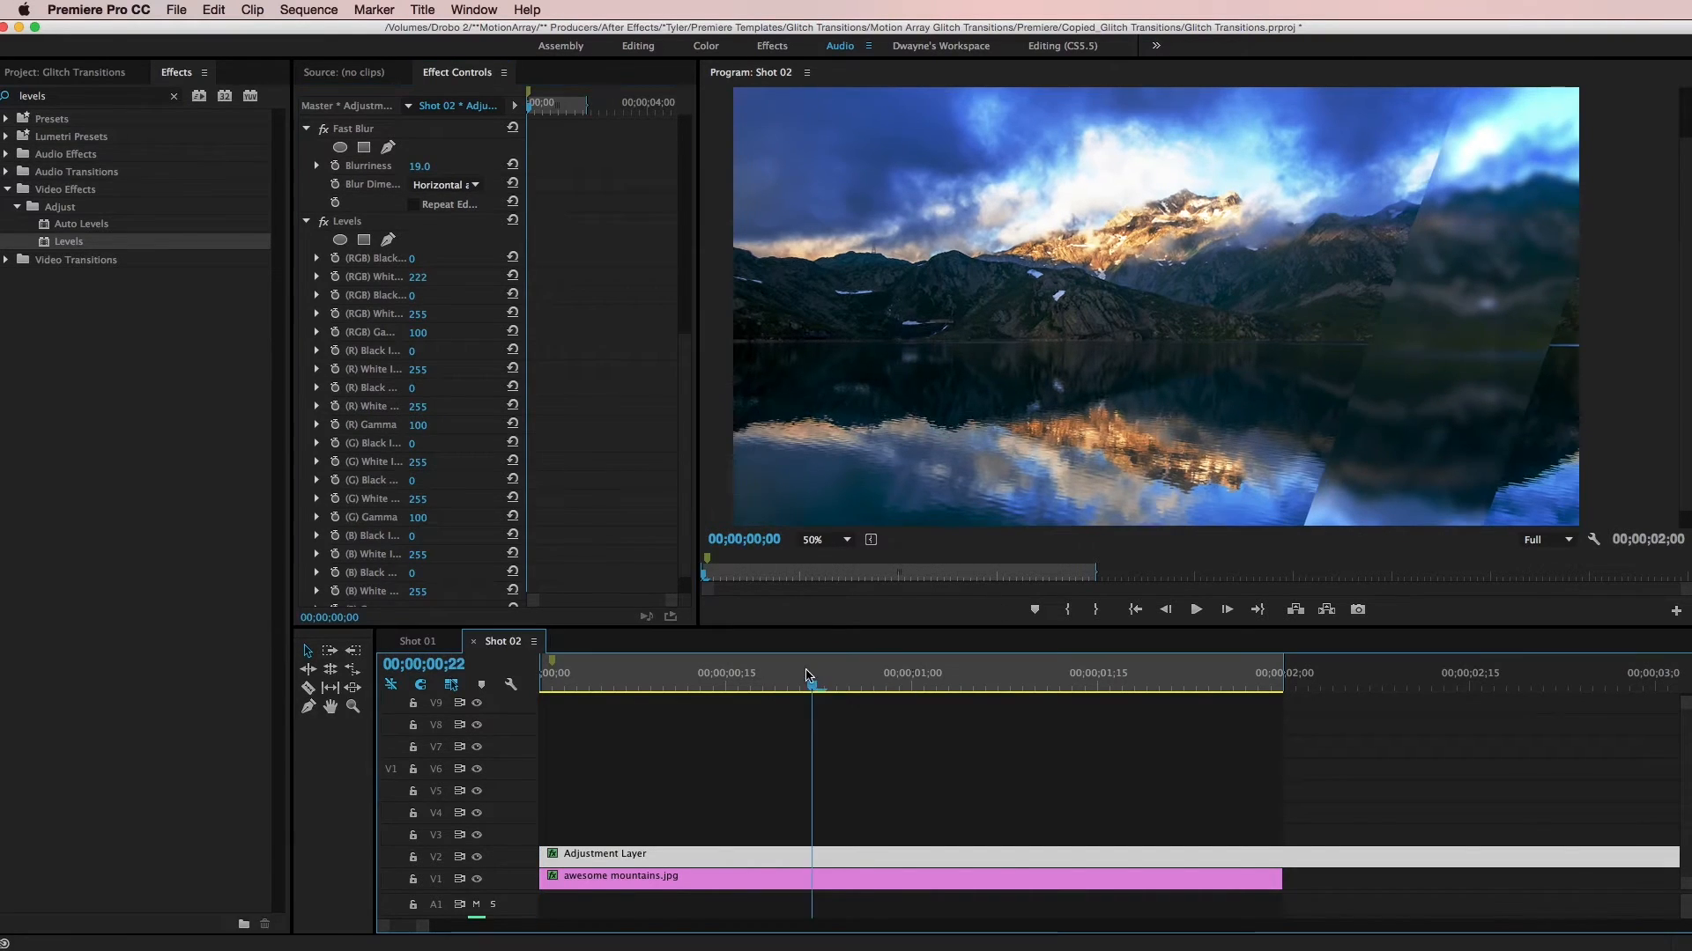
# - Duplicate the V2 adjustment layer onto track V3 and select the copy
pyautogui.click(1039, 843)
pyautogui.click(1043, 858)
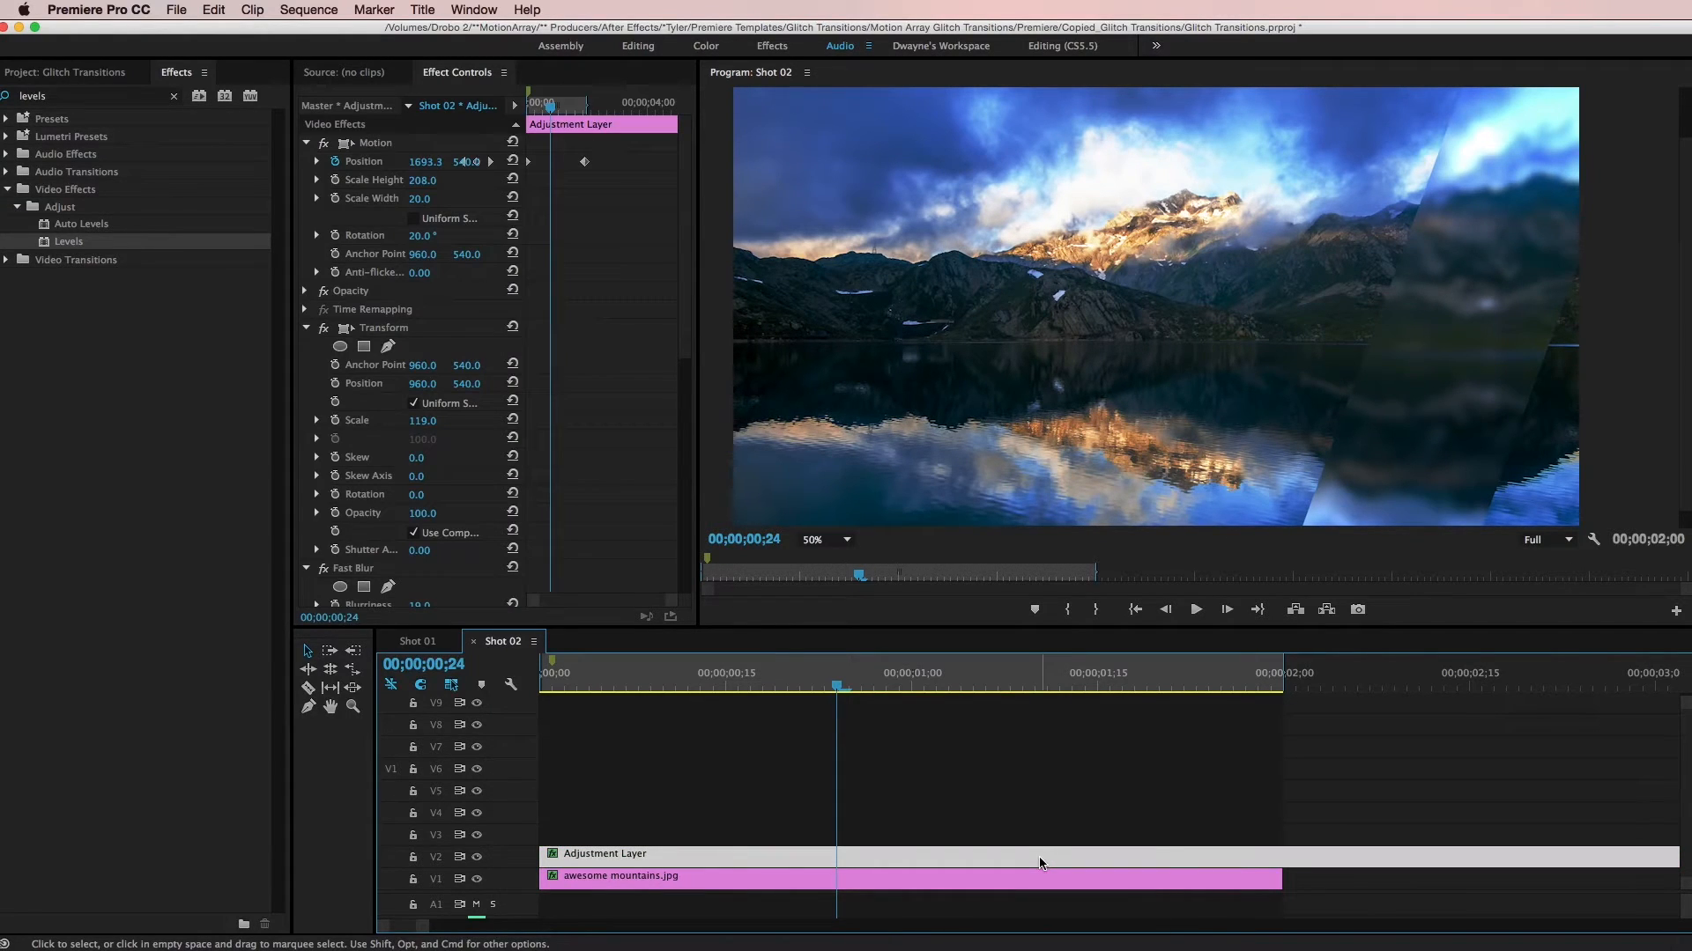
pyautogui.moveTo(1039, 856); pyautogui.dragTo(1027, 833)
pyautogui.moveTo(874, 695); pyautogui.dragTo(787, 680)
pyautogui.click(820, 834)
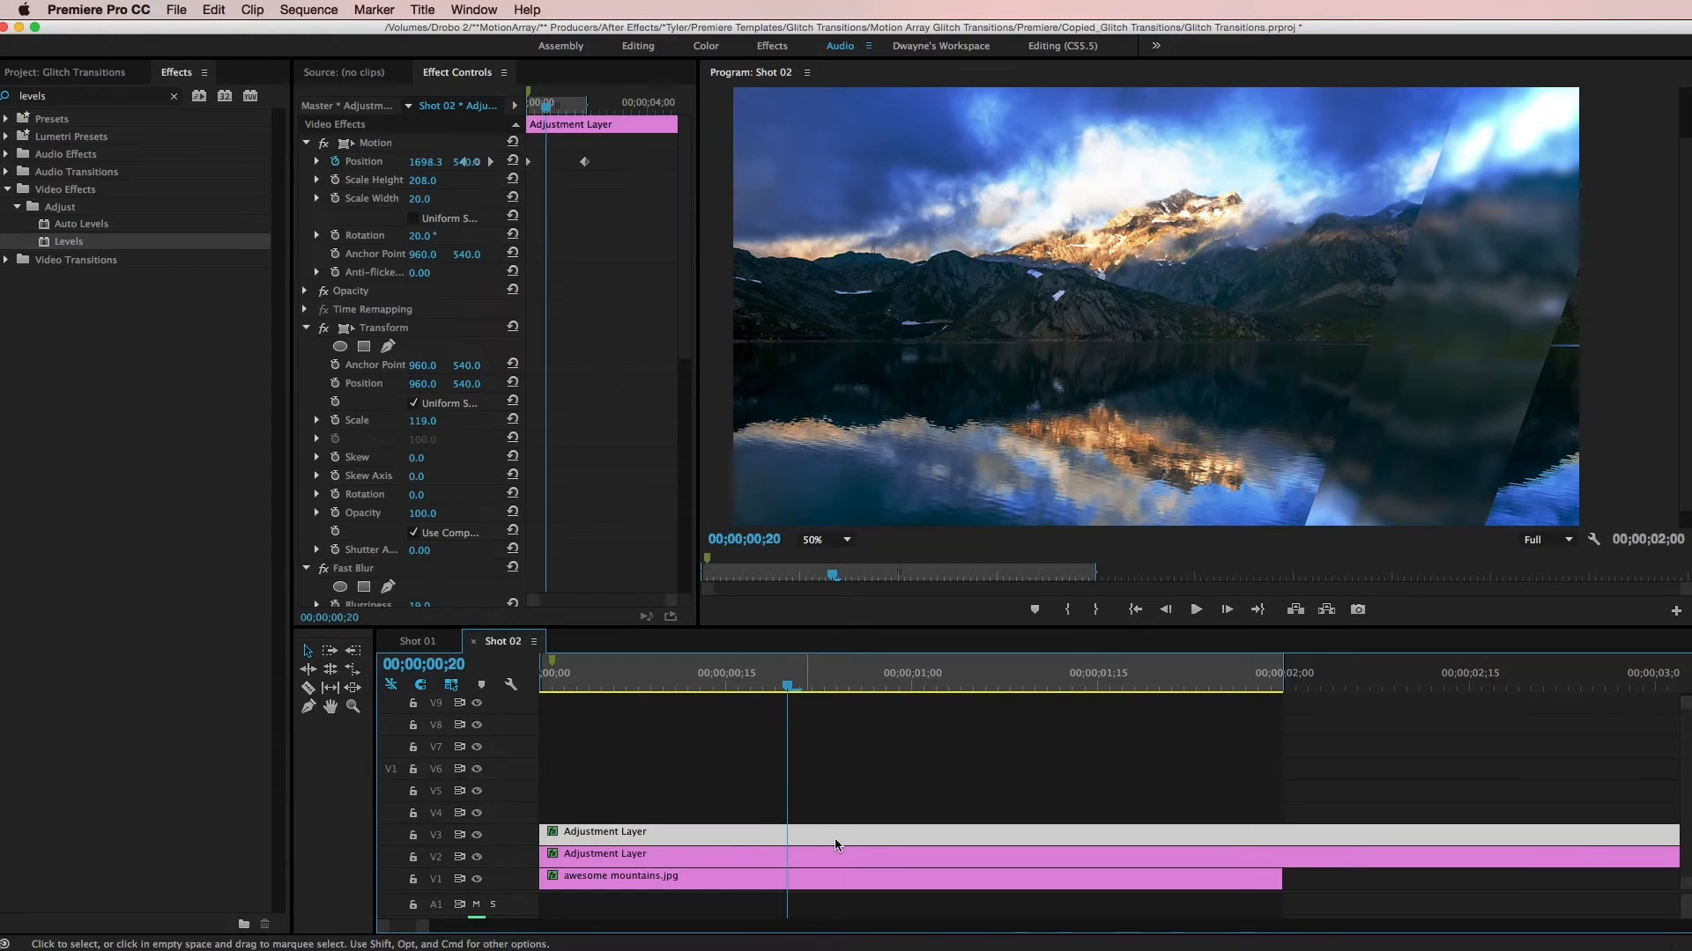
# - Narrow the V3 adjustment layer by setting its Motion Scale Width to 5
pyautogui.click(314, 229)
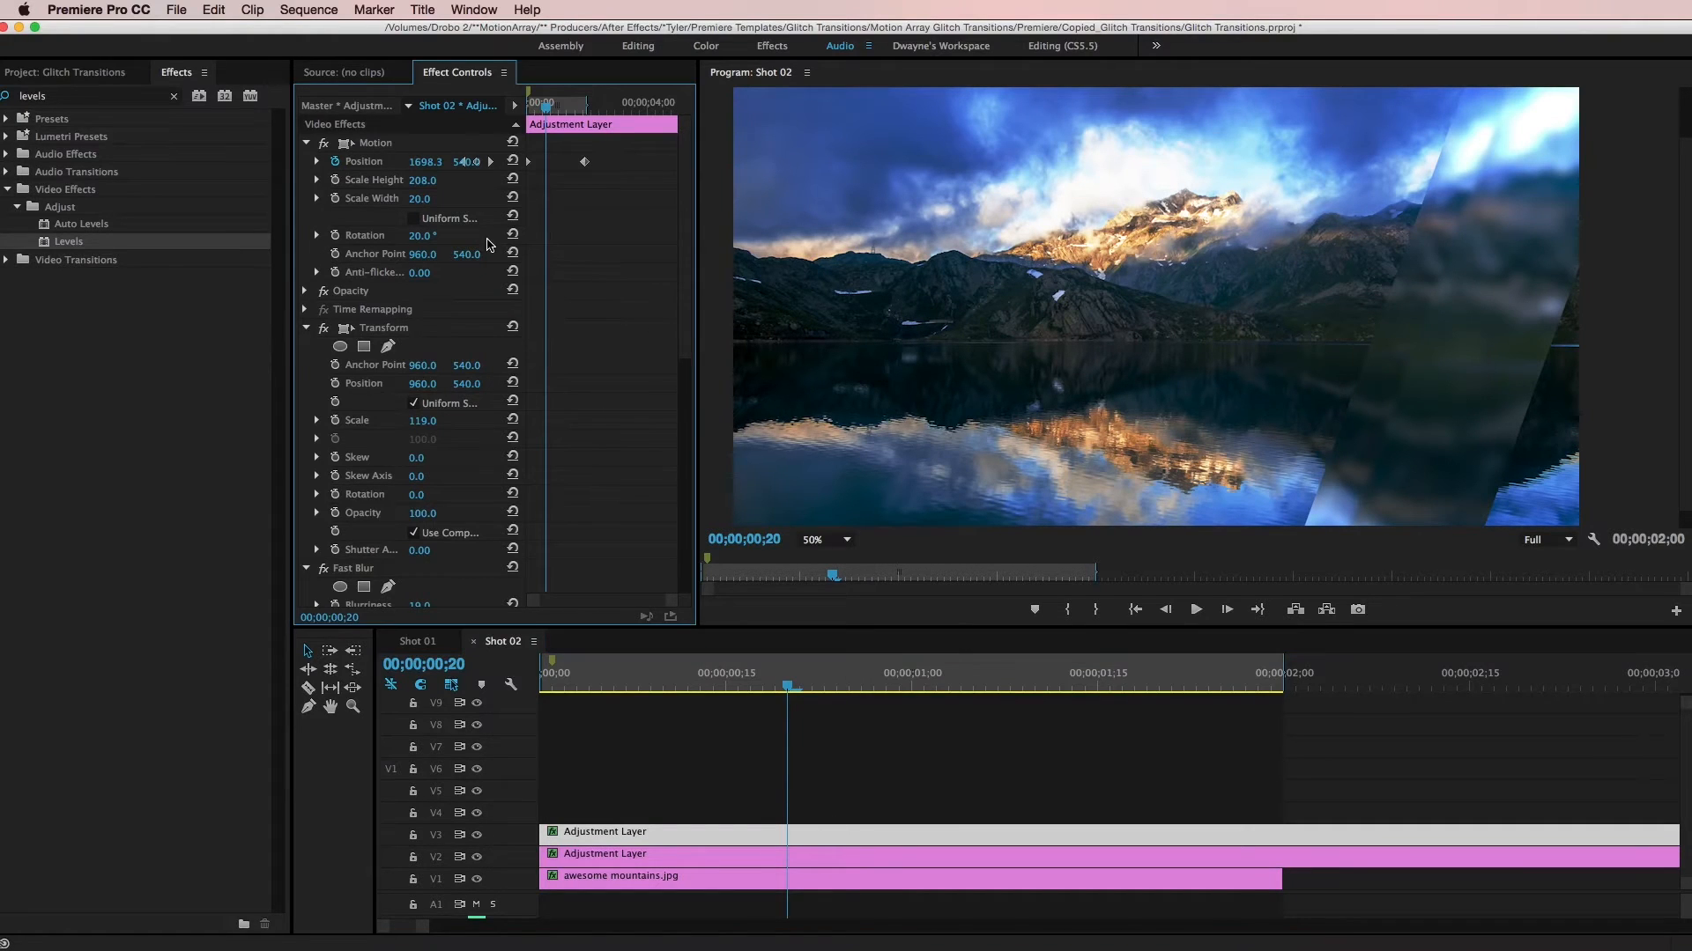
pyautogui.click(419, 198)
pyautogui.write('7')
pyautogui.press('Return')
pyautogui.moveTo(421, 200); pyautogui.dragTo(420, 200)
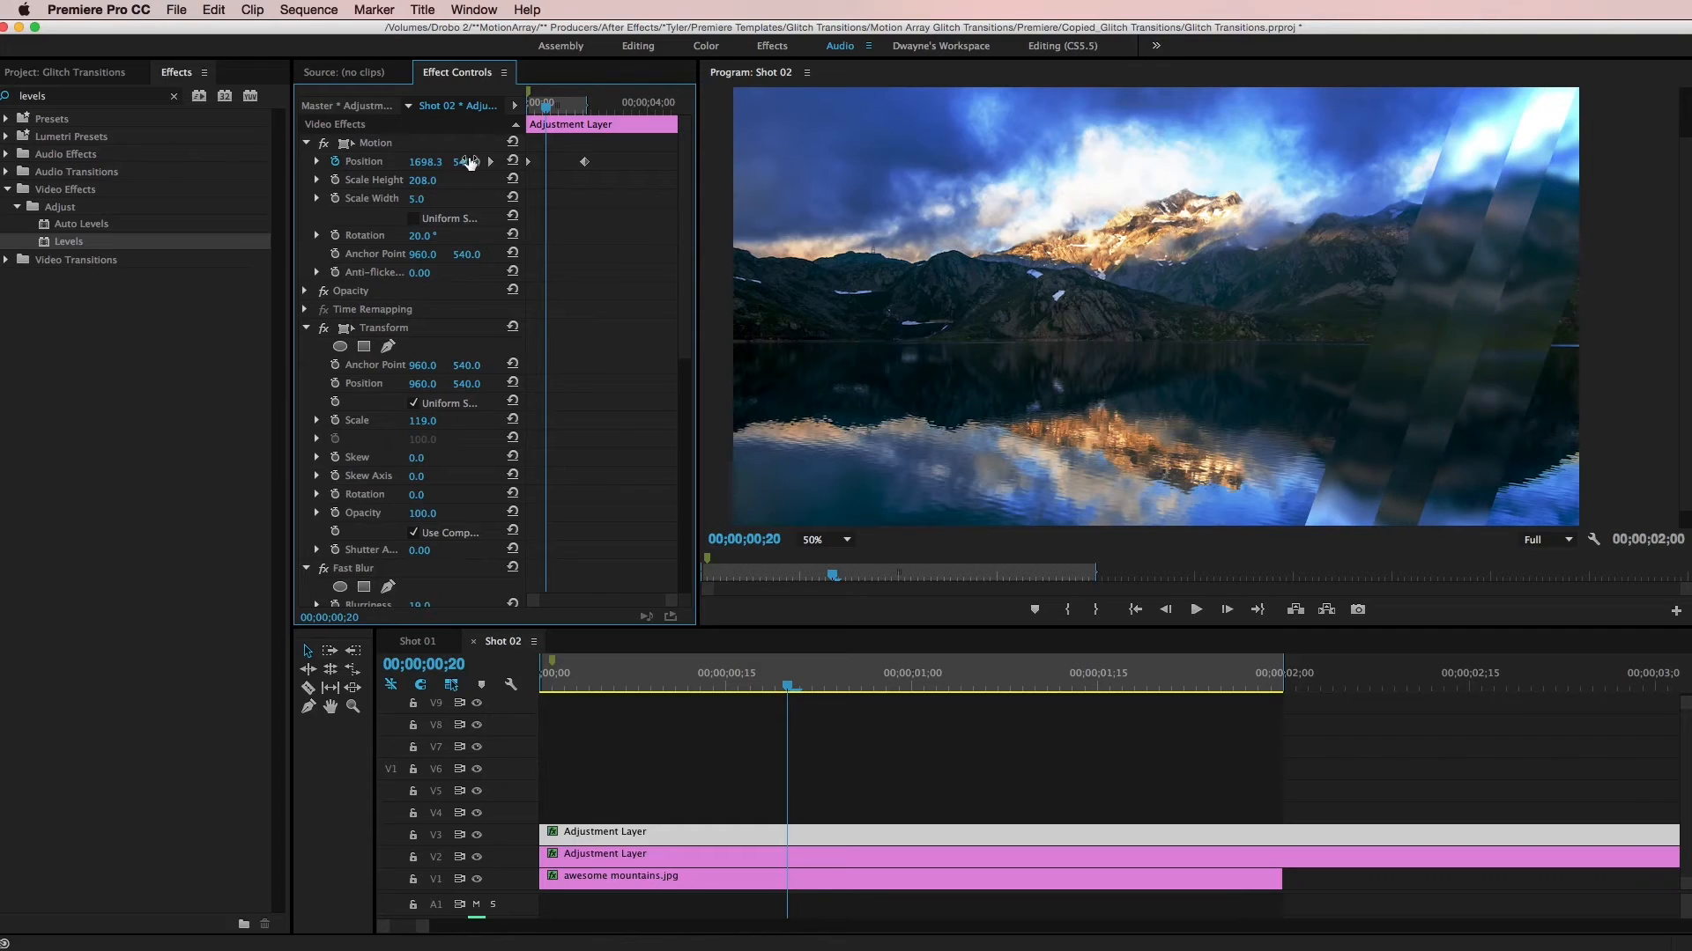
# - Shift the V3 layer's Position keyframes to the image's left side, with a horizontal value of 70.3 at 00;00;01;29
pyautogui.moveTo(699, 157); pyautogui.dragTo(704, 163)
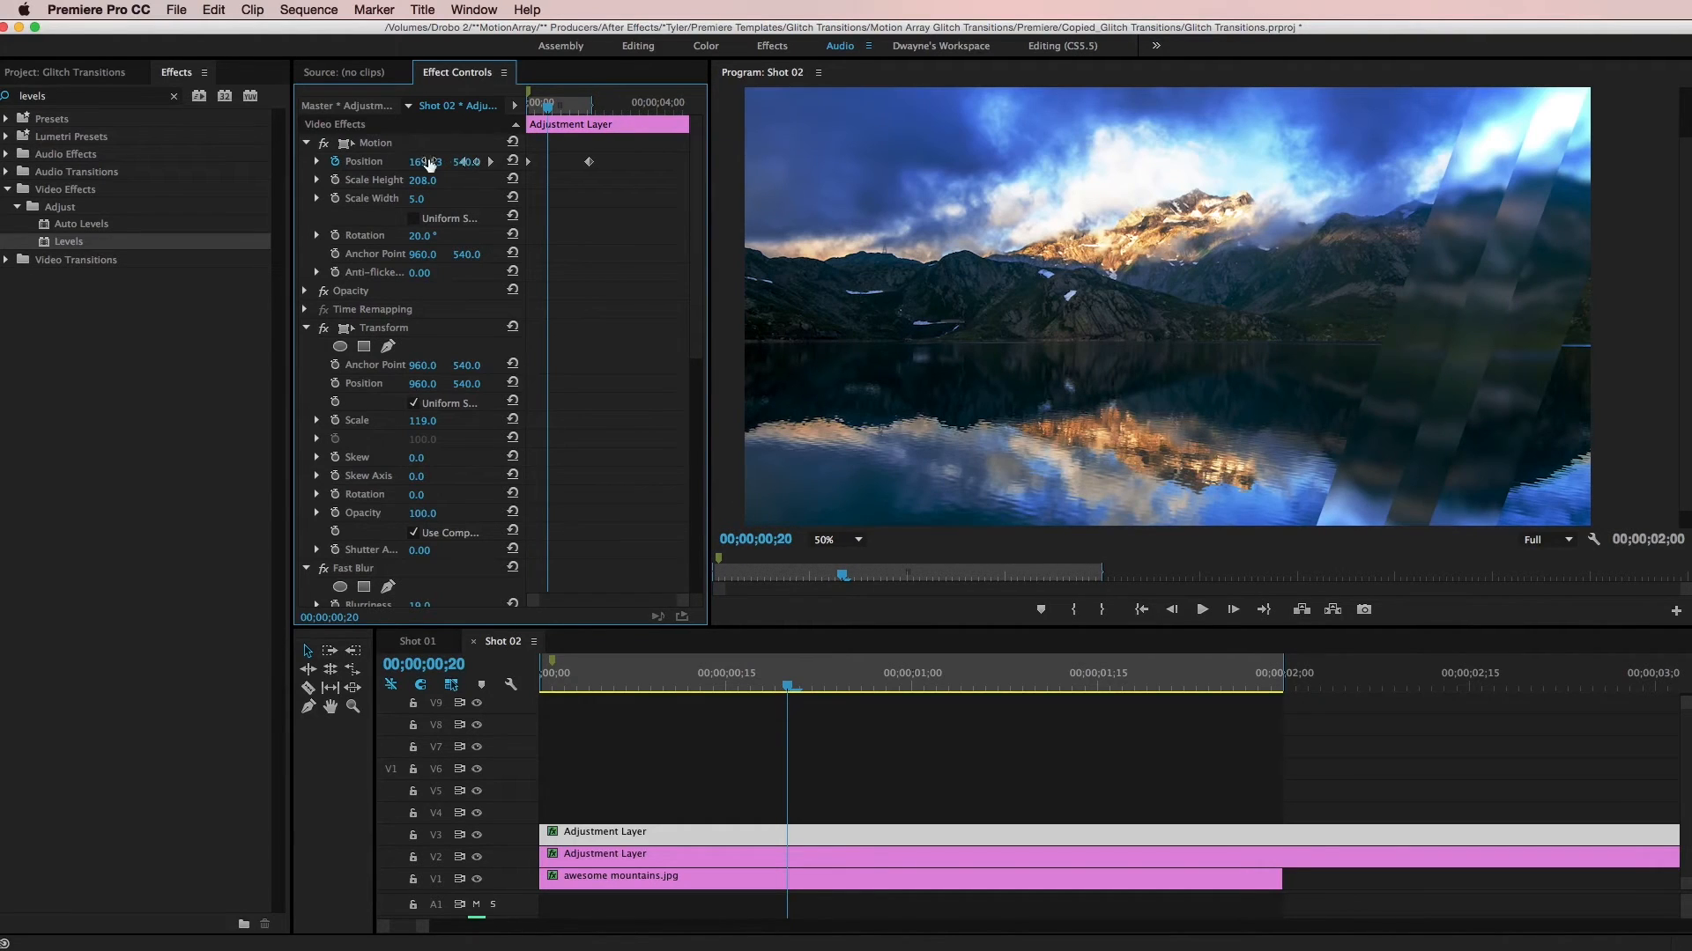
pyautogui.moveTo(554, 115); pyautogui.dragTo(511, 106)
pyautogui.moveTo(419, 166); pyautogui.dragTo(431, 171)
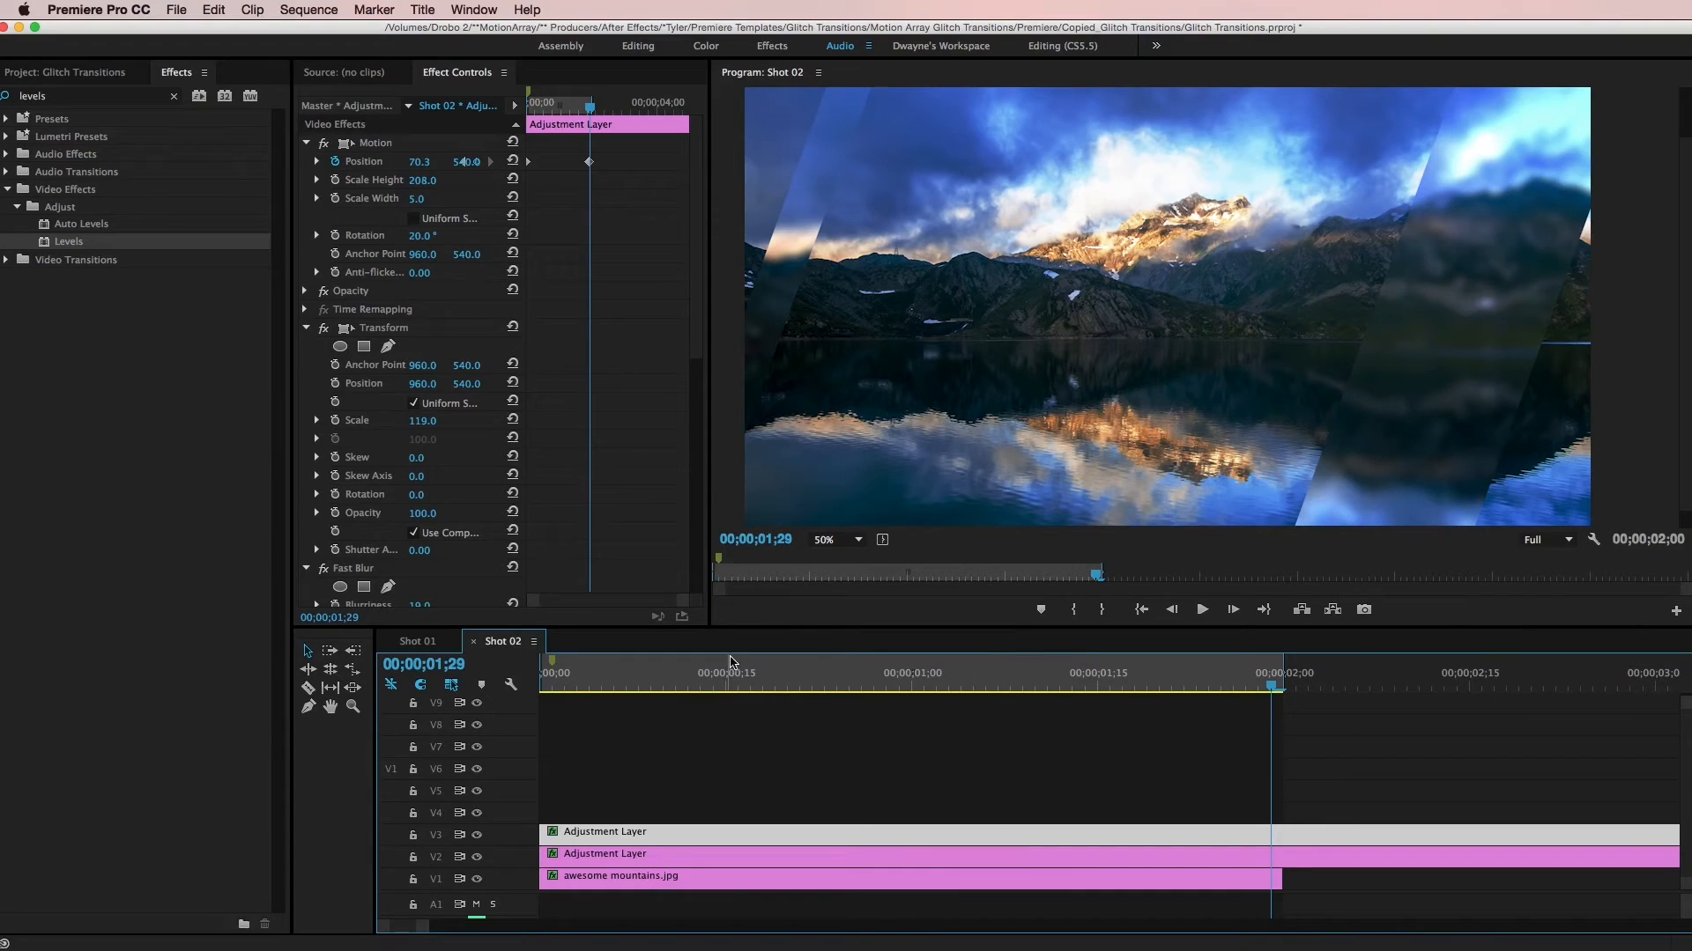
# - Duplicate the narrow V3 adjustment layer onto track V4, and set the V3 layer's horizontal Anchor Point to -2590
pyautogui.moveTo(778, 839); pyautogui.dragTo(781, 809)
pyautogui.click(718, 684)
pyautogui.moveTo(718, 683); pyautogui.dragTo(751, 683)
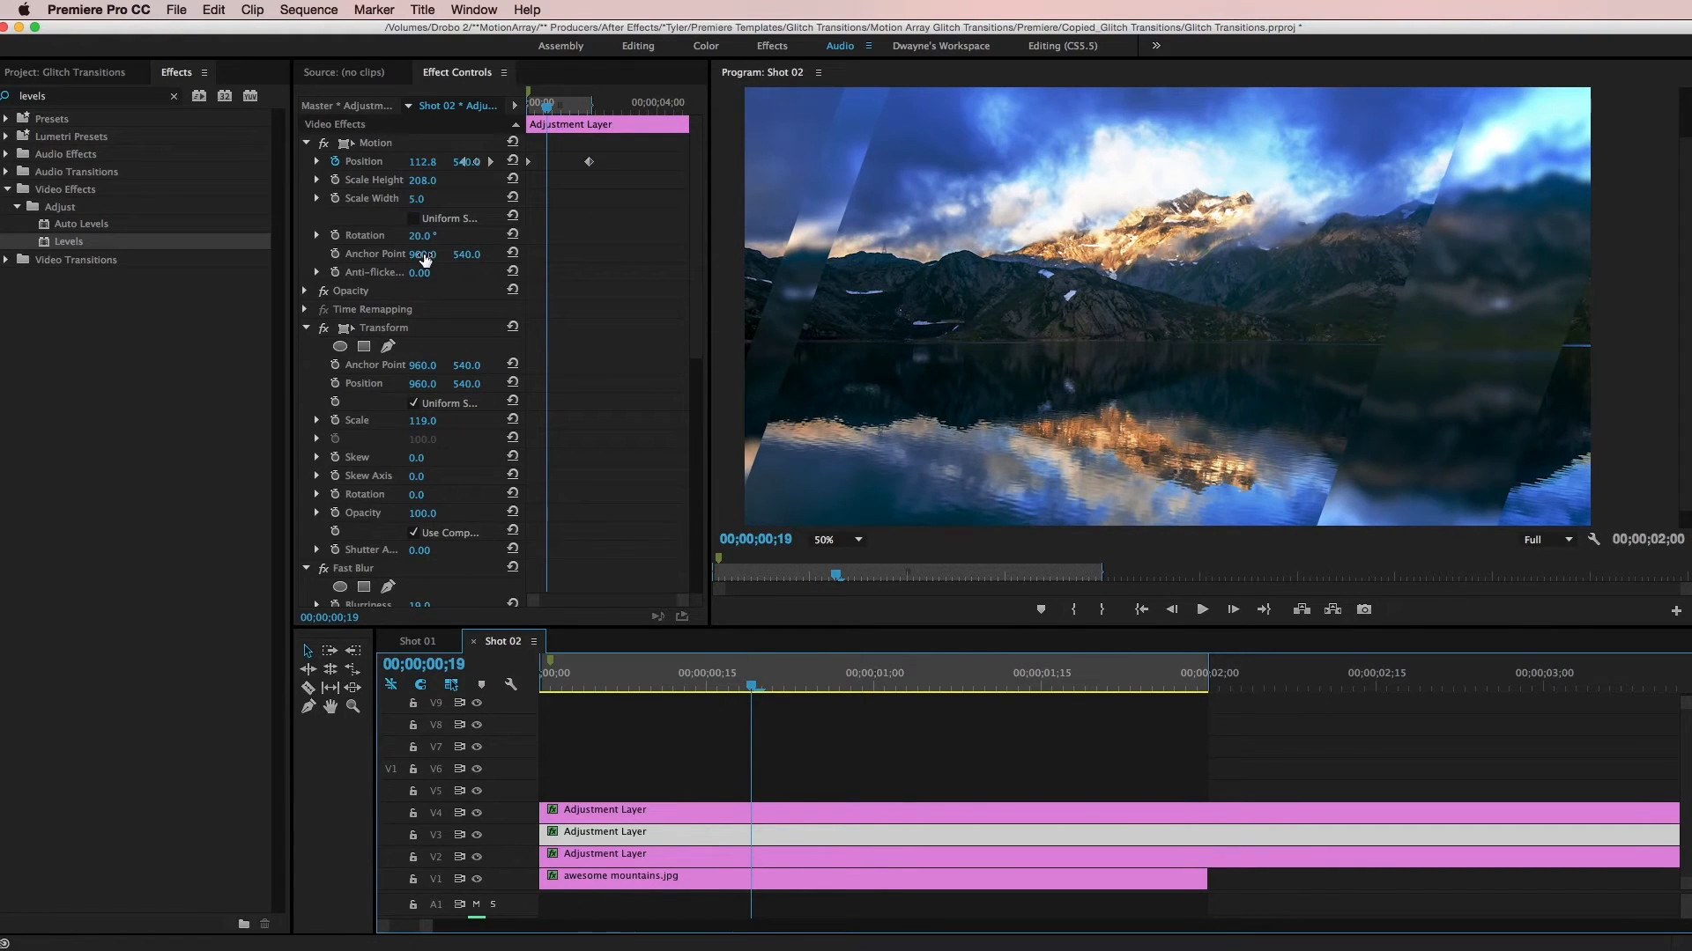
pyautogui.moveTo(429, 261)
pyautogui.mouseDown()
pyautogui.moveTo(255, 261)
pyautogui.moveTo(296, 261)
pyautogui.mouseUp()
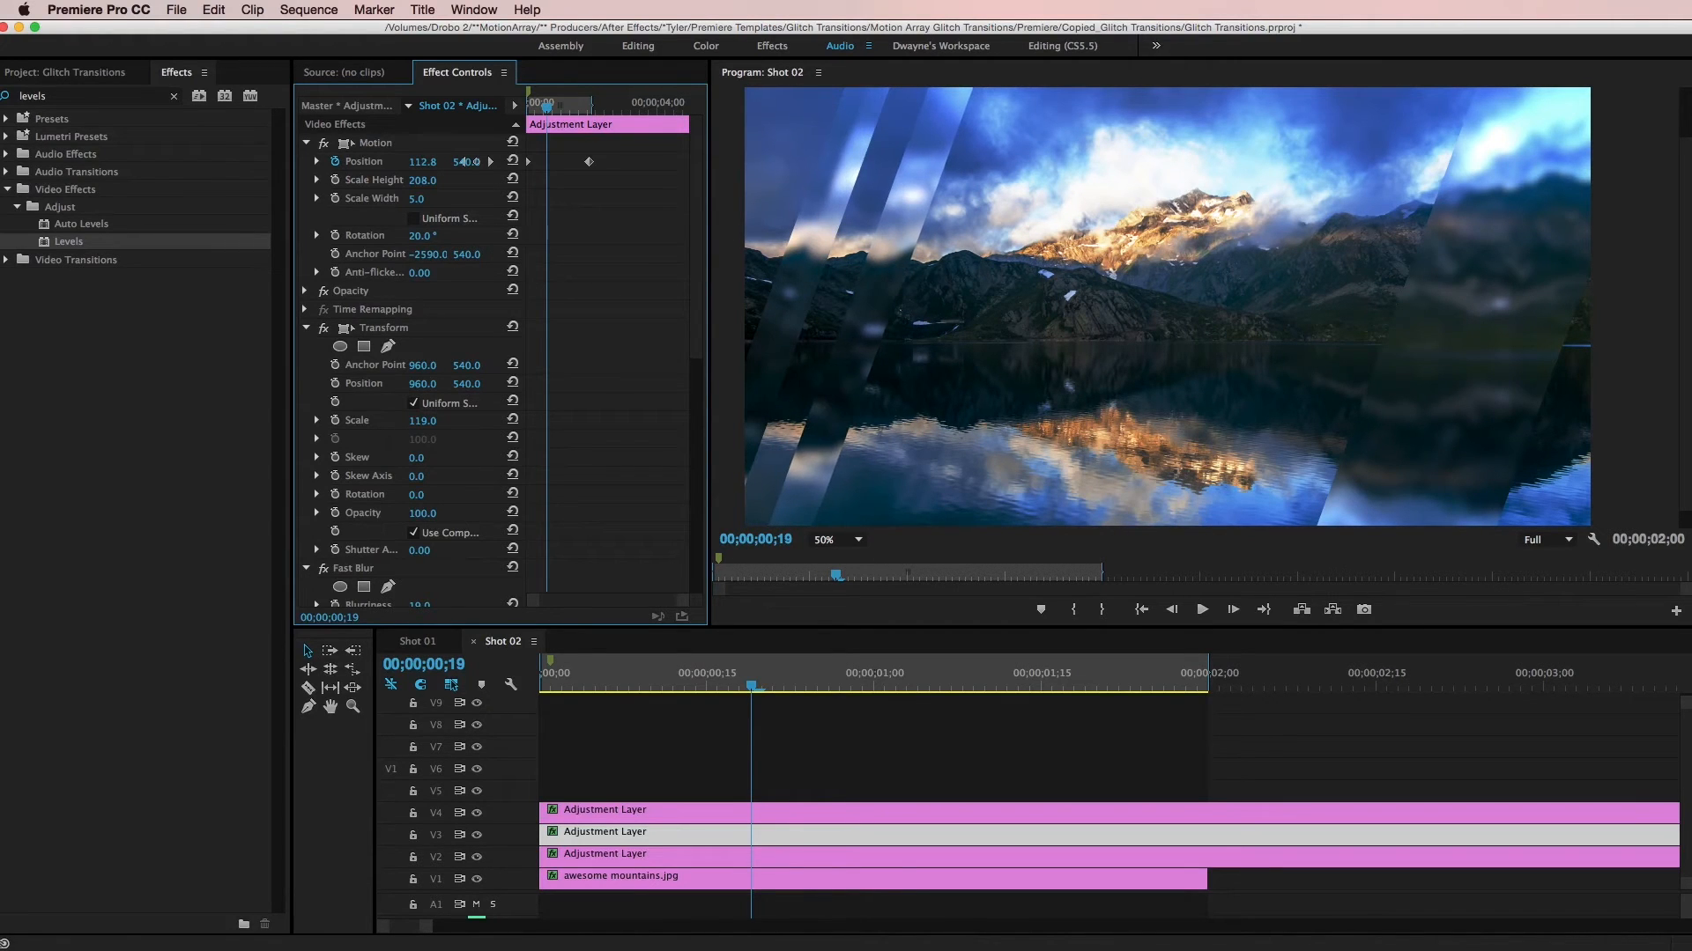
# - Narrow the V3 adjustment layer to a Motion Scale Width of 2 and set its horizontal Anchor Point to -4250
pyautogui.moveTo(756, 684); pyautogui.dragTo(796, 672)
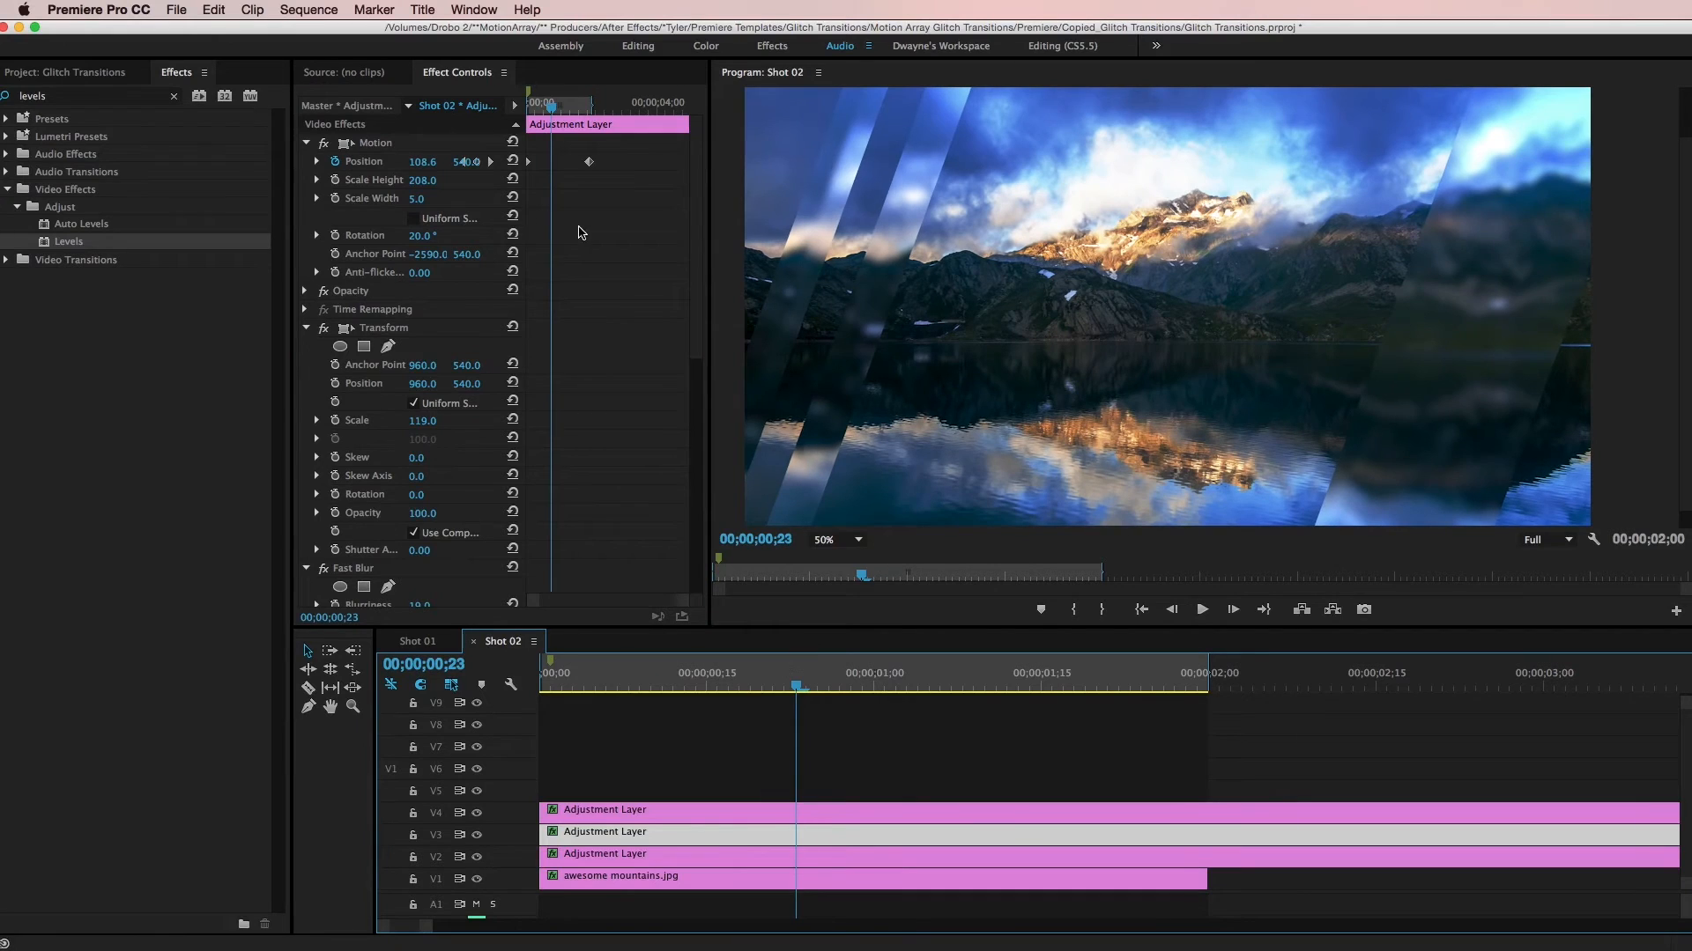
pyautogui.moveTo(425, 206); pyautogui.dragTo(418, 206)
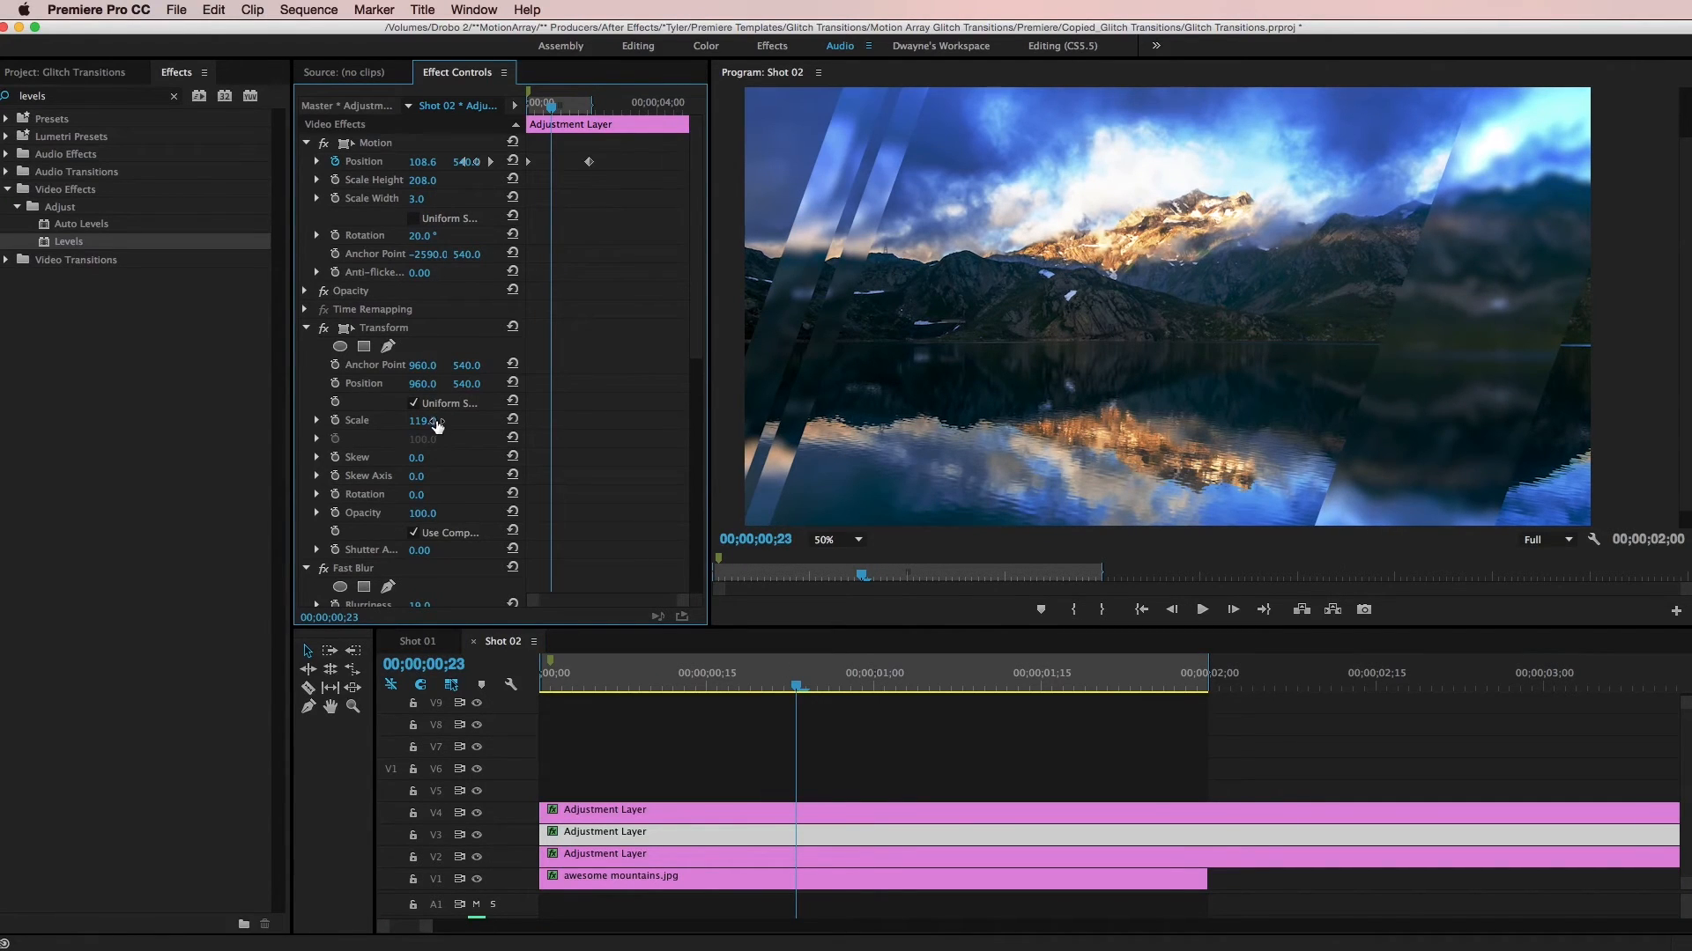
pyautogui.moveTo(430, 260); pyautogui.dragTo(428, 256)
pyautogui.click(416, 199)
pyautogui.write('1.')
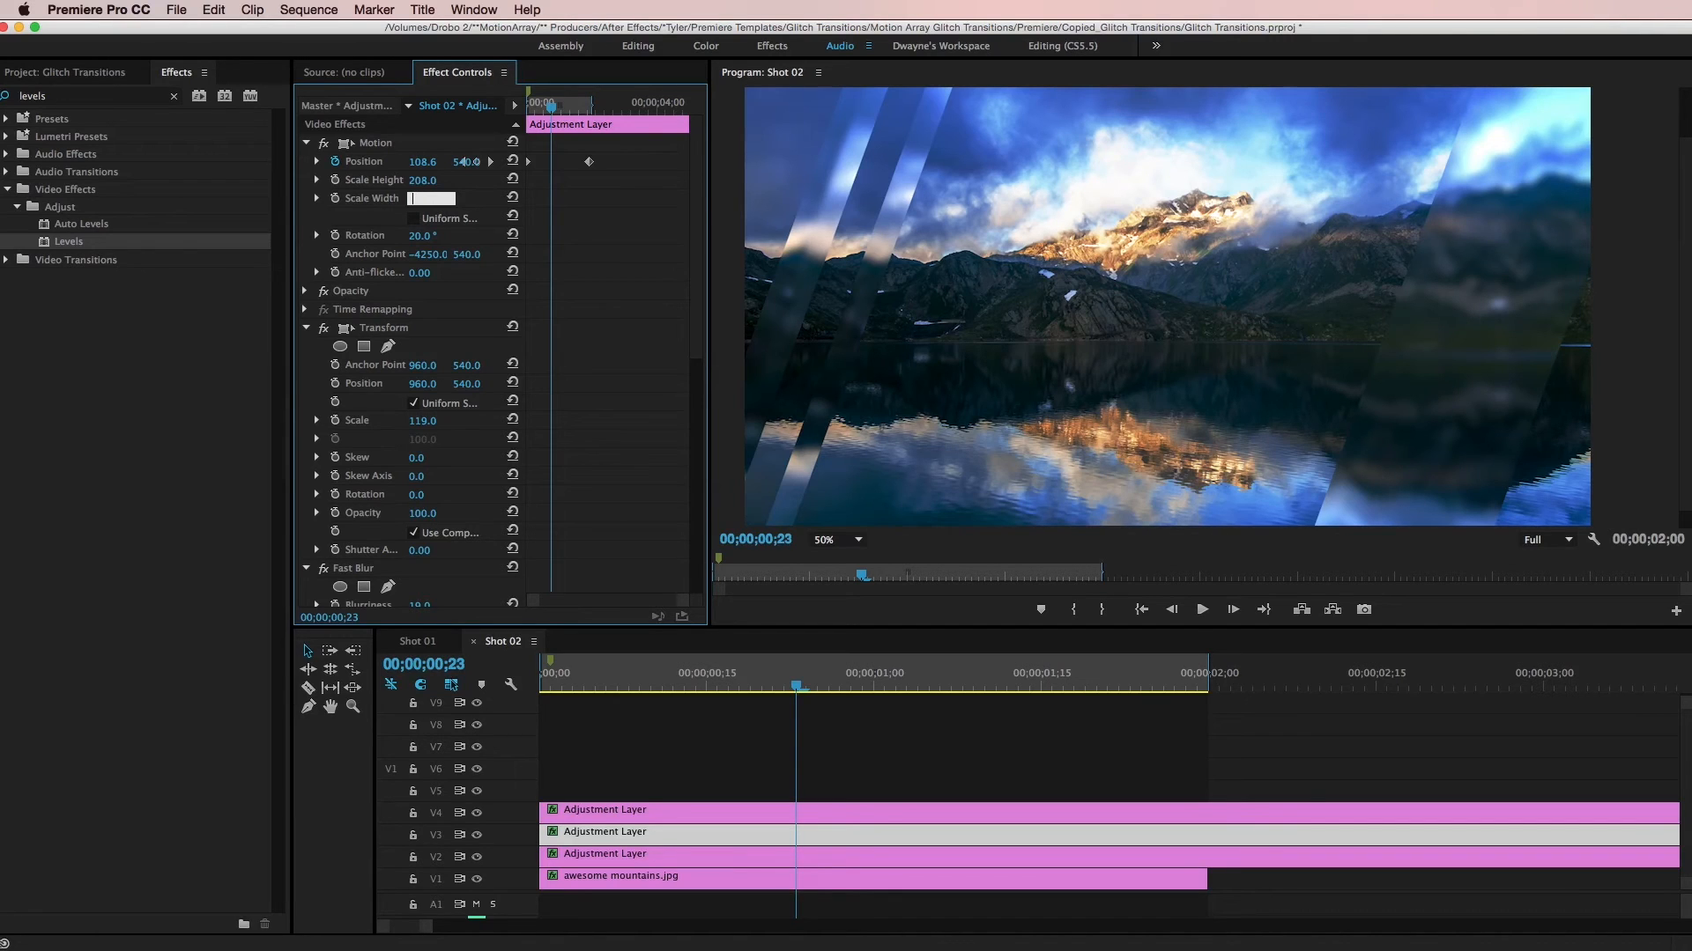
pyautogui.moveTo(791, 669); pyautogui.dragTo(531, 670)
pyautogui.moveTo(665, 688); pyautogui.dragTo(839, 671)
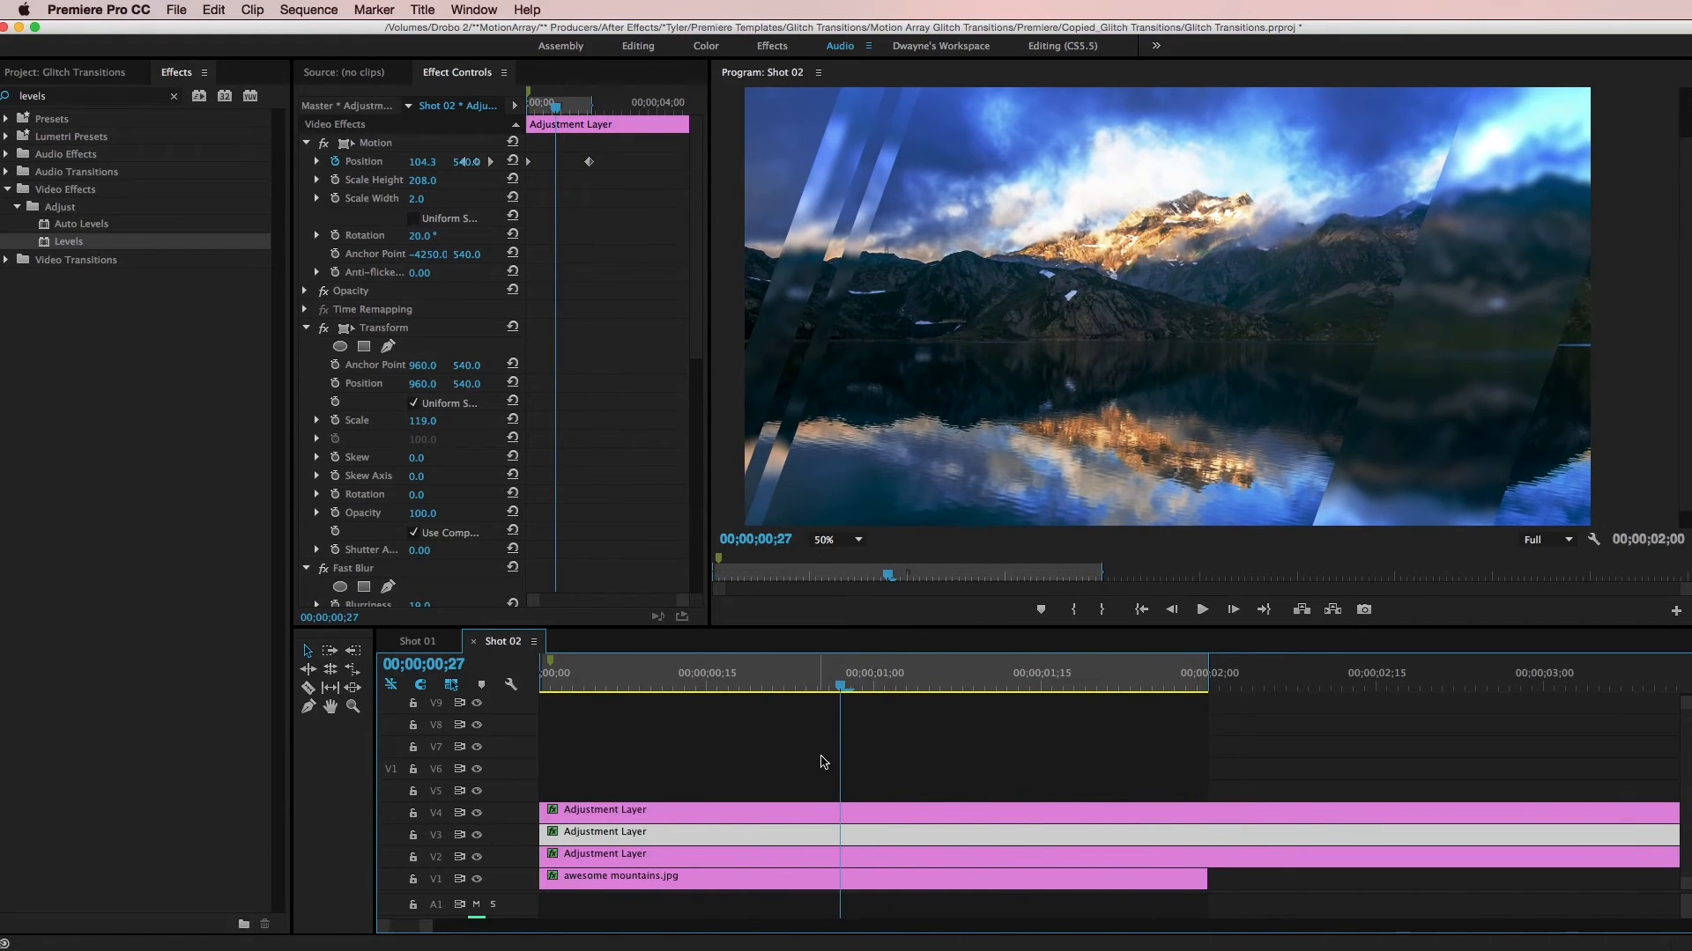
# - Duplicate the wide V2 adjustment layer onto track V6
pyautogui.click(821, 856)
pyautogui.moveTo(869, 861); pyautogui.dragTo(875, 787)
pyautogui.click(874, 772)
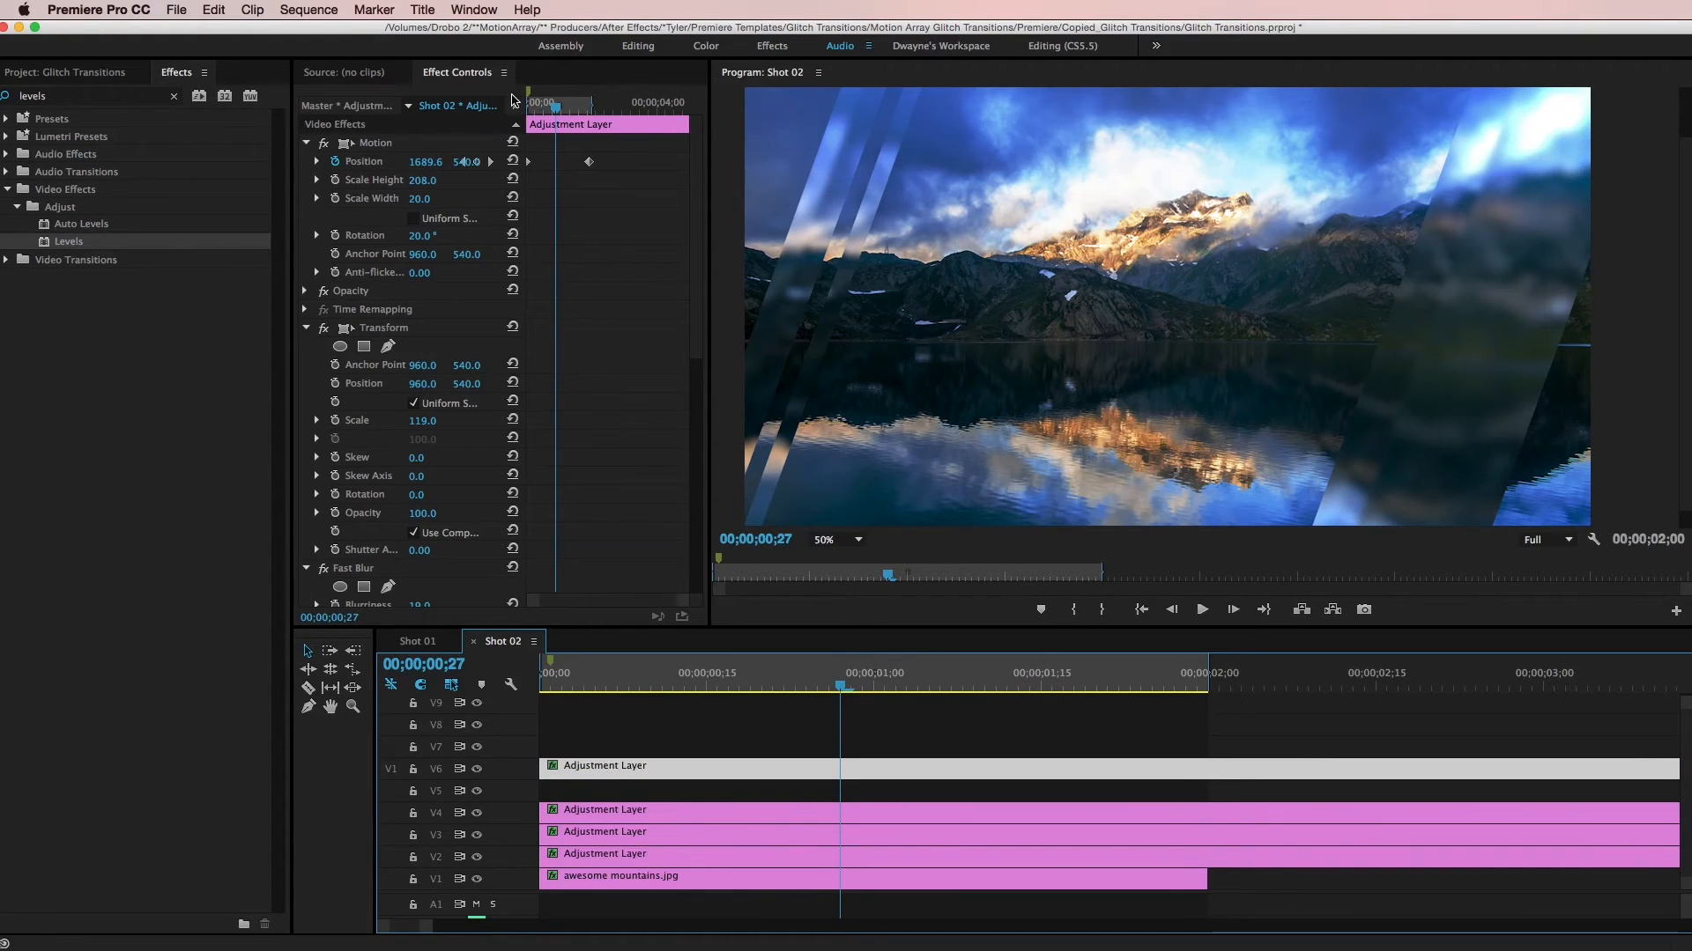
# - Set the V6 layer's horizontal Position keyframe at 00;00;01;29 to 24, moving the wide strip to the image's left side
pyautogui.moveTo(291, 190); pyautogui.dragTo(148, 192)
pyautogui.click(359, 162)
pyautogui.click(381, 182)
pyautogui.click(393, 162)
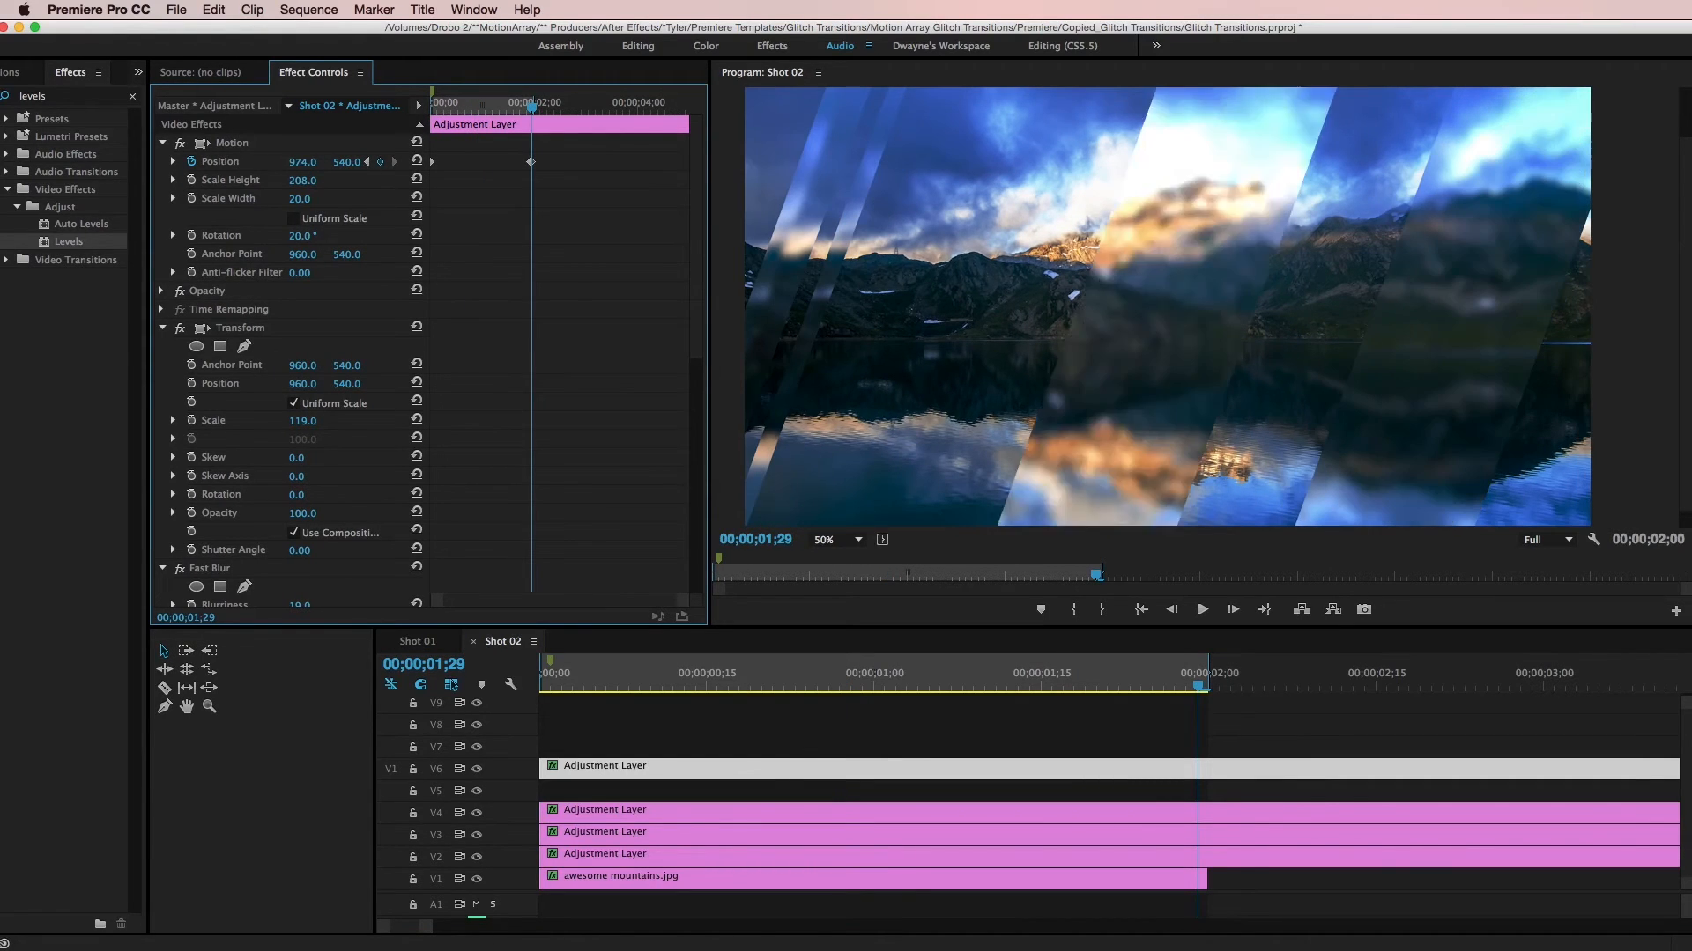
pyautogui.moveTo(302, 162); pyautogui.dragTo(46, 162)
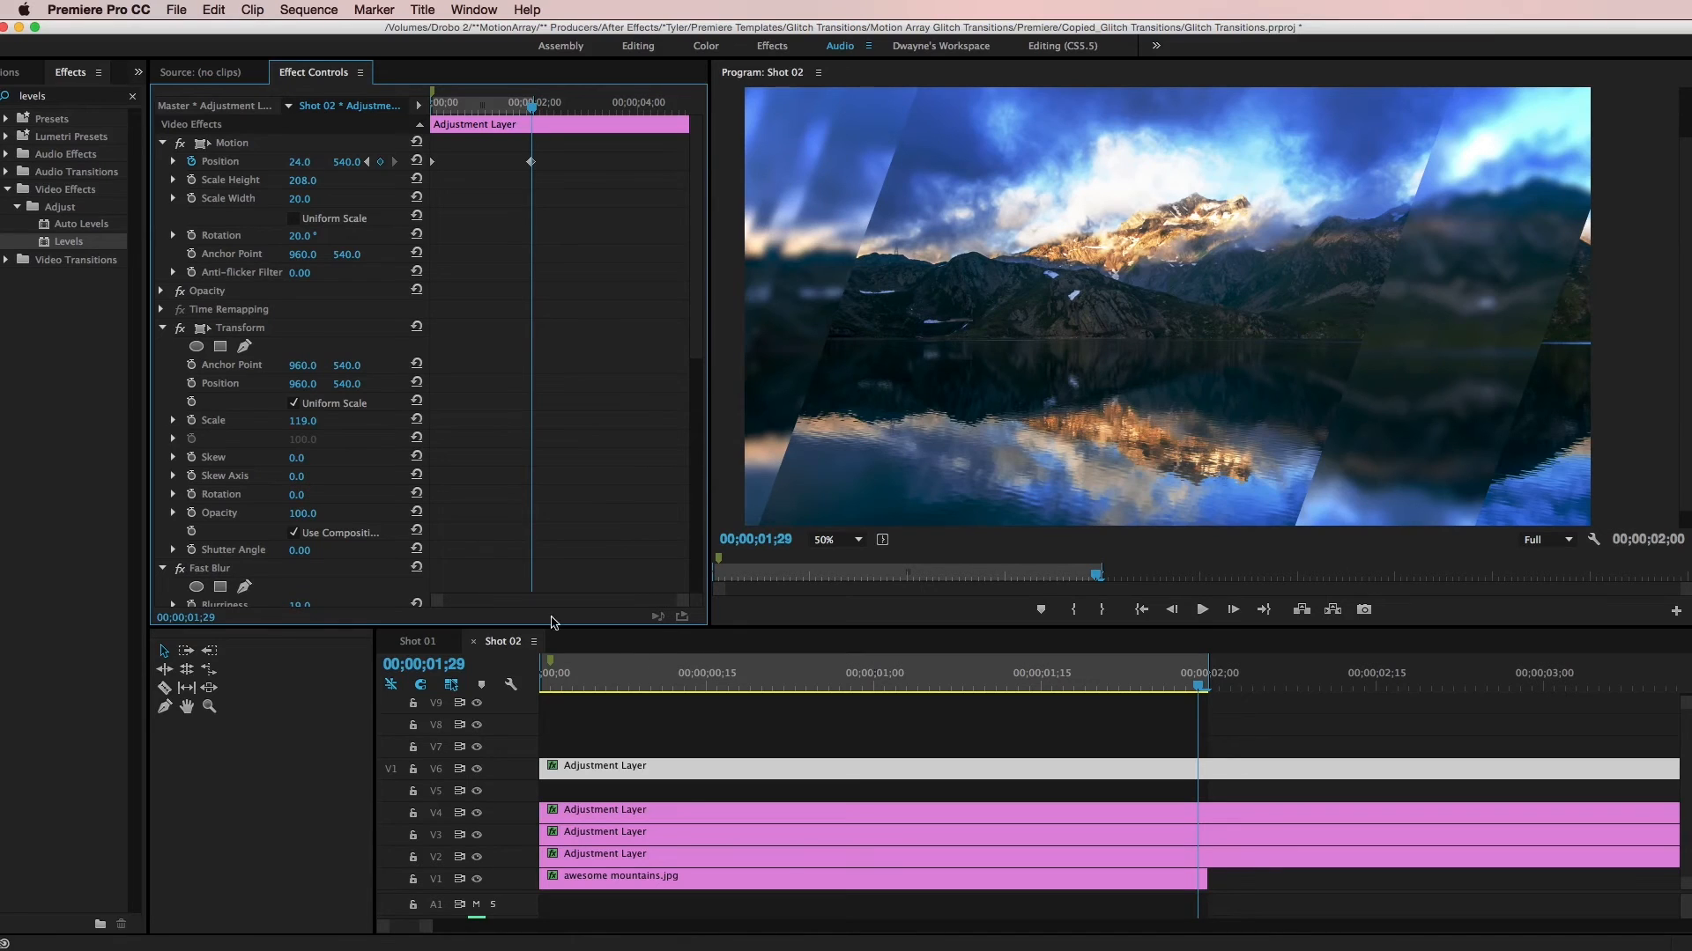
# - Restack the adjustment layers by raising the existing three one track and placing the wide left strip's layer on V2, directly above the photo
pyautogui.click(676, 813)
pyautogui.keyDown('shift'); pyautogui.click(674, 833); pyautogui.keyUp('shift')
pyautogui.keyDown('shift'); pyautogui.click(670, 856); pyautogui.keyUp('shift')
pyautogui.moveTo(669, 820); pyautogui.dragTo(659, 761)
pyautogui.keyDown('shift'); pyautogui.click(832, 775); pyautogui.keyUp('shift')
pyautogui.moveTo(833, 774); pyautogui.dragTo(806, 855)
pyautogui.click(1283, 884)
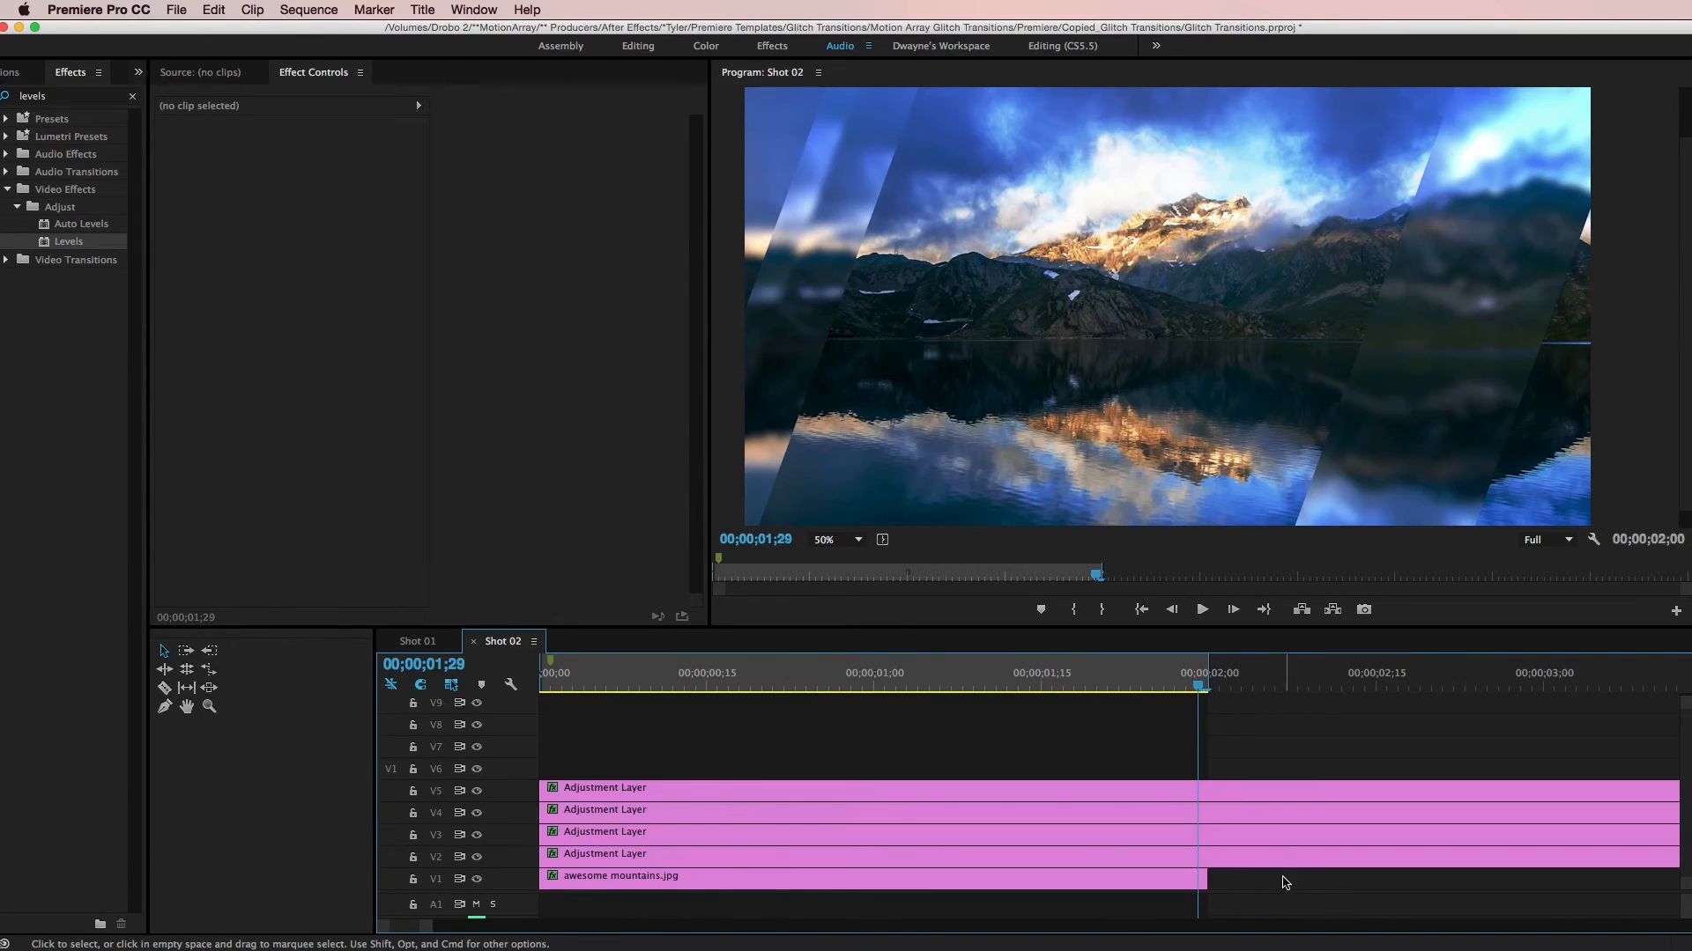
# - Readjust the V2 layer's horizontal Position keyframes at 00;00;01;29 and 00;00;00;00 so the wide strip moves along the image's left side
pyautogui.click(1255, 852)
pyautogui.moveTo(303, 164); pyautogui.dragTo(529, 164)
pyautogui.moveTo(1198, 686); pyautogui.dragTo(529, 661)
pyautogui.moveTo(313, 163); pyautogui.dragTo(161, 164)
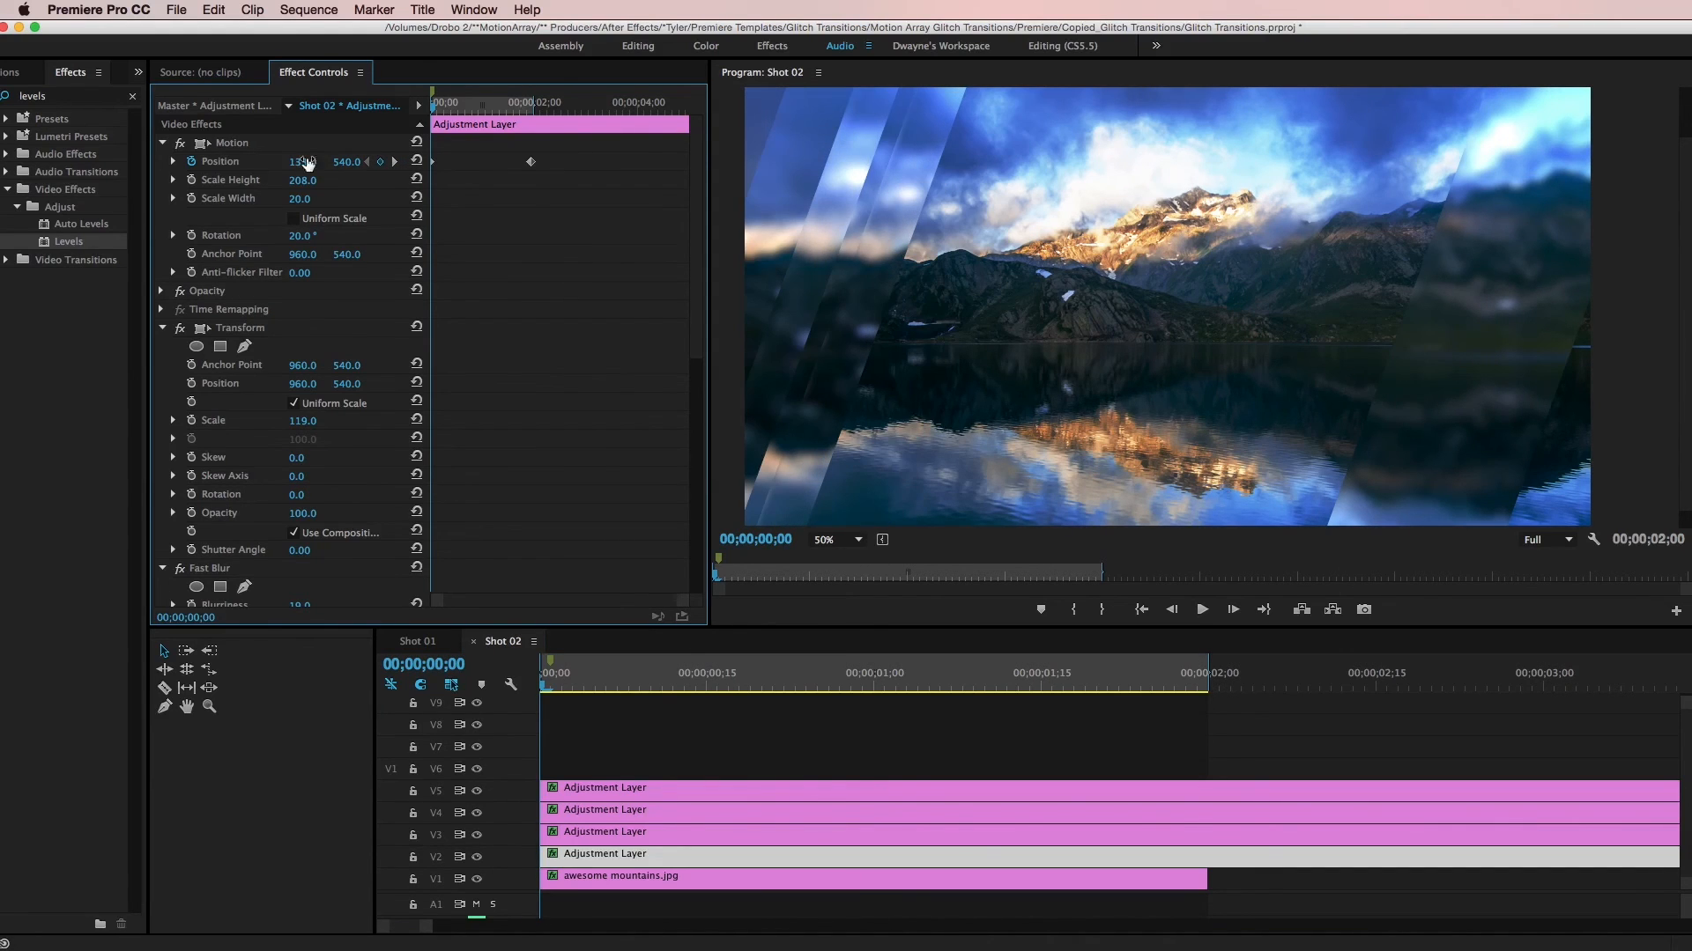
pyautogui.moveTo(546, 678)
pyautogui.mouseDown()
pyautogui.moveTo(1009, 676)
pyautogui.moveTo(542, 674)
pyautogui.moveTo(573, 676)
pyautogui.mouseUp()
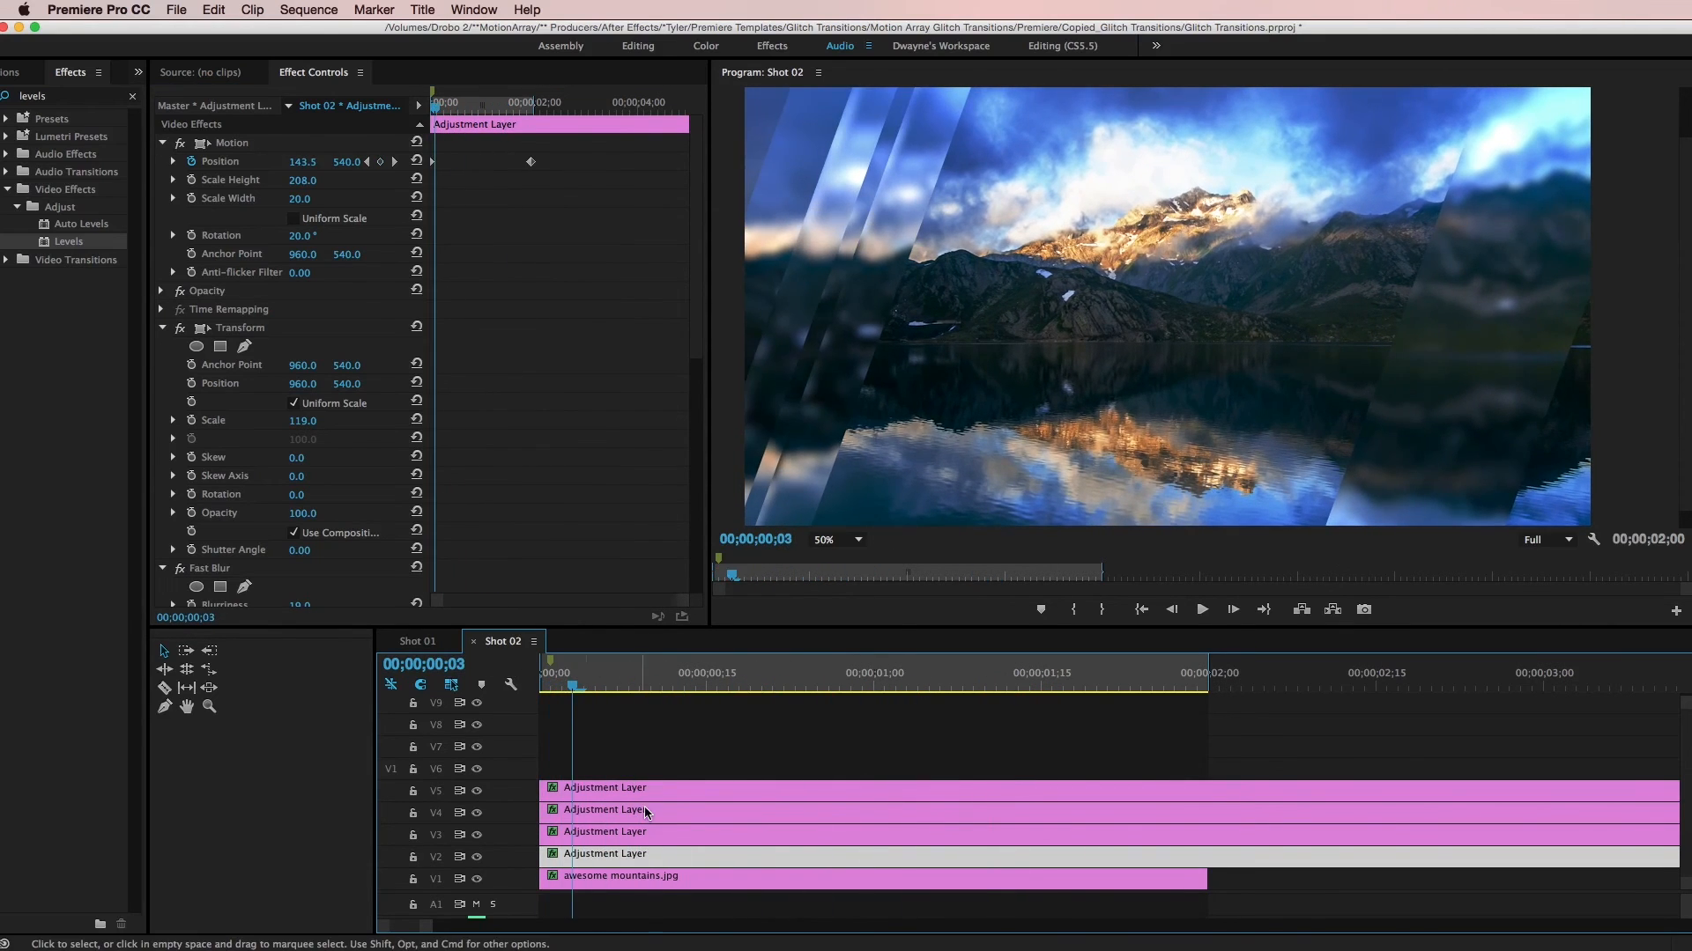
# - Duplicate the thin V4 adjustment layer with Scale Width 2 onto track V6 and select the copy
pyautogui.click(647, 811)
pyautogui.moveTo(665, 817); pyautogui.dragTo(646, 772)
pyautogui.scroll(-2, 674, 775)
pyautogui.moveTo(624, 686); pyautogui.dragTo(665, 683)
pyautogui.click(666, 790)
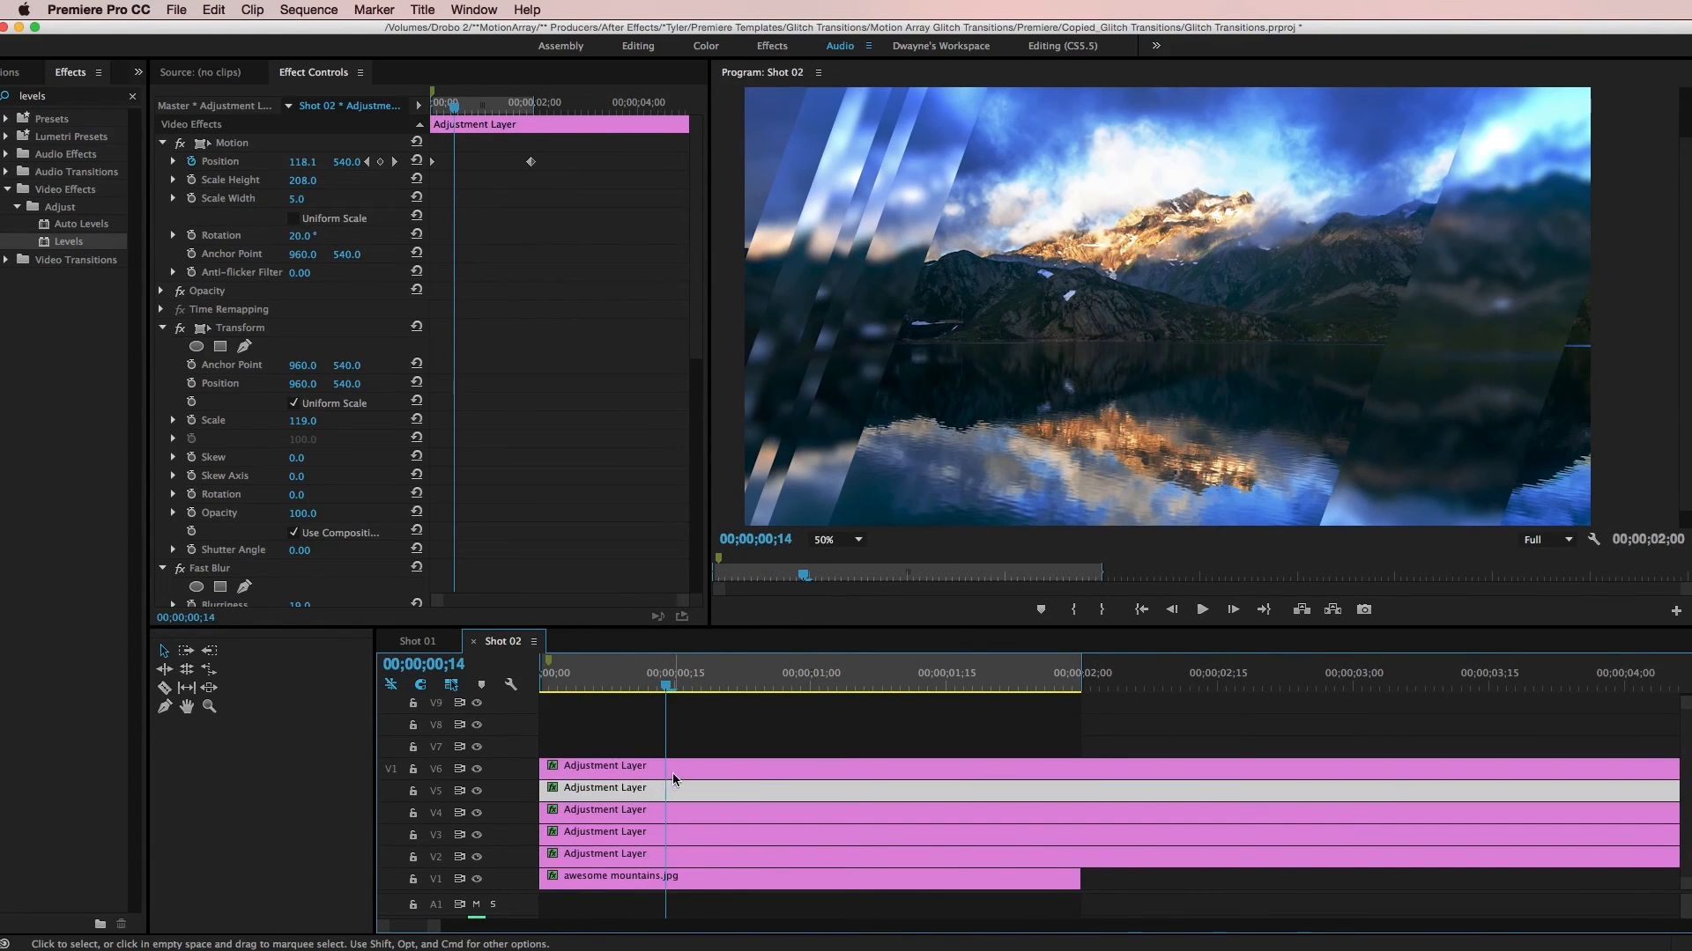
pyautogui.click(676, 771)
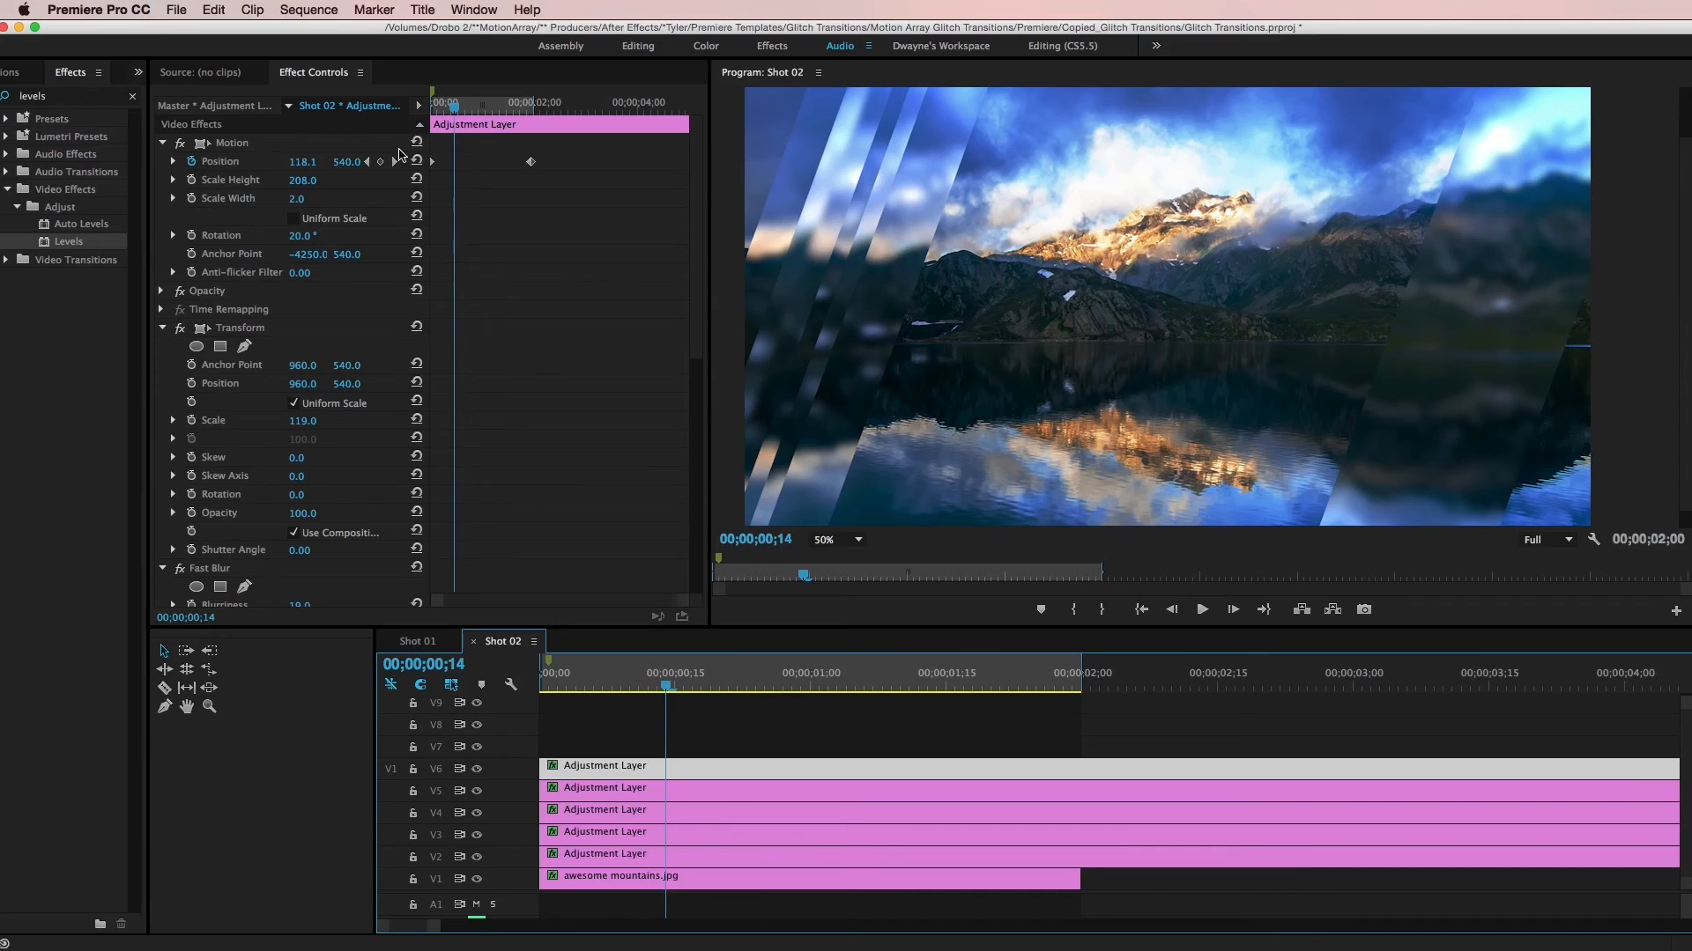
# - Set the V6 layer's horizontal Position keyframe at 00;00;01;29 to 1690.3, placing the thin strip on the image's right side
pyautogui.click(380, 162)
pyautogui.click(380, 162)
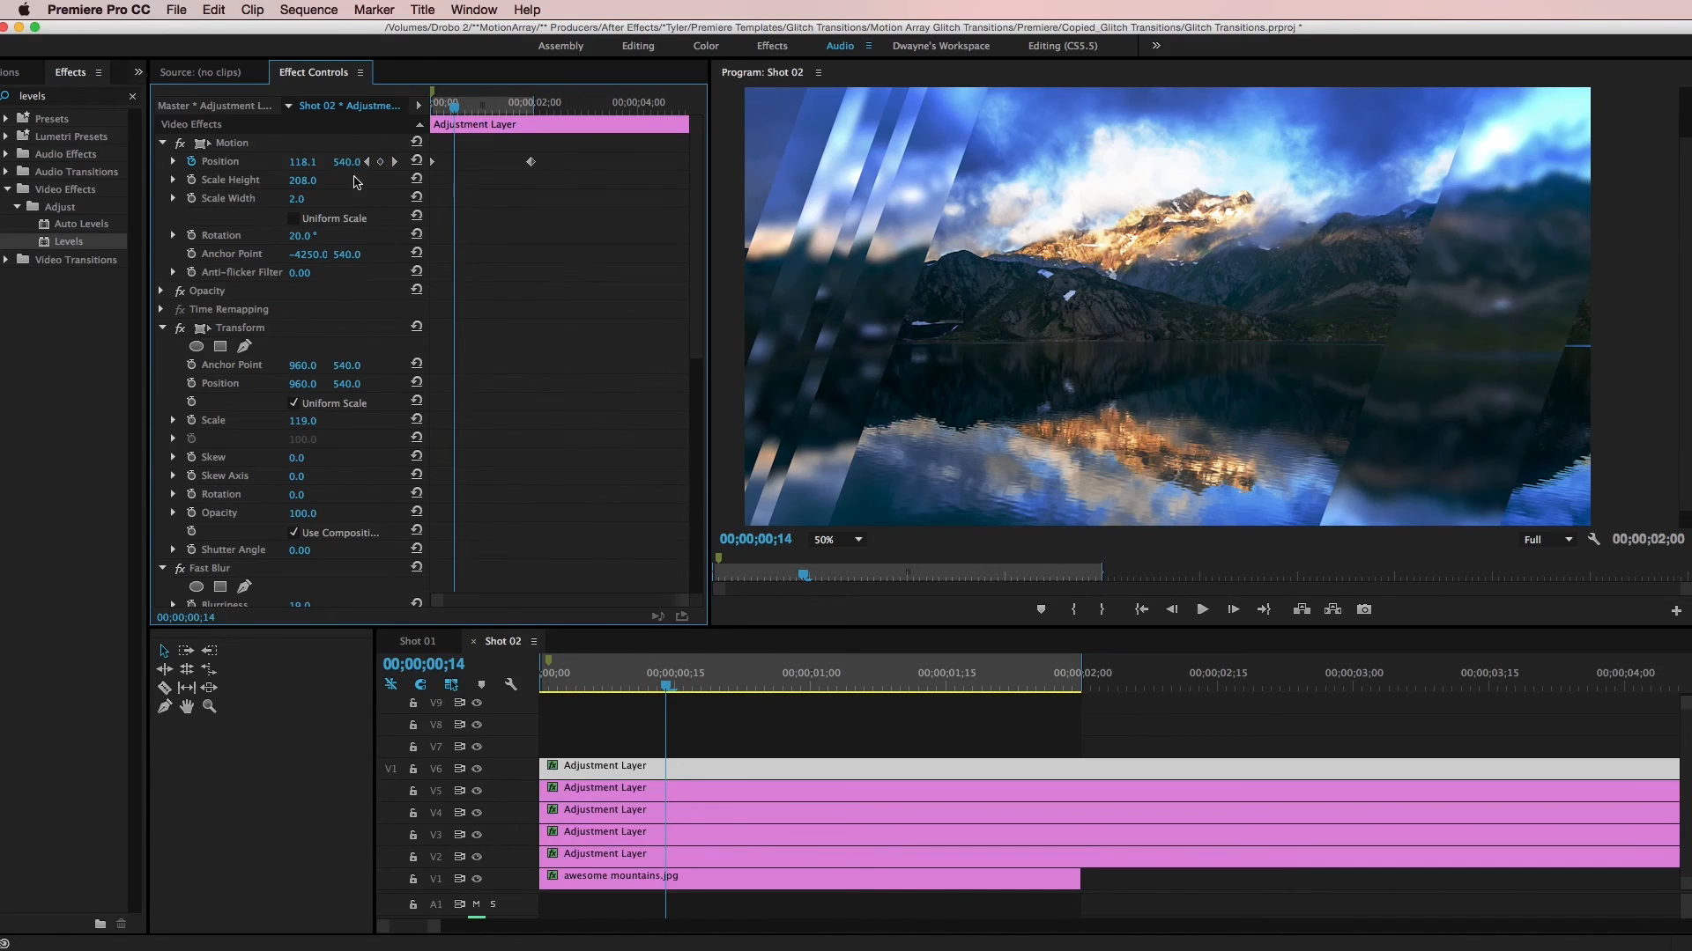
pyautogui.click(351, 161)
pyautogui.click(343, 174)
pyautogui.click(394, 162)
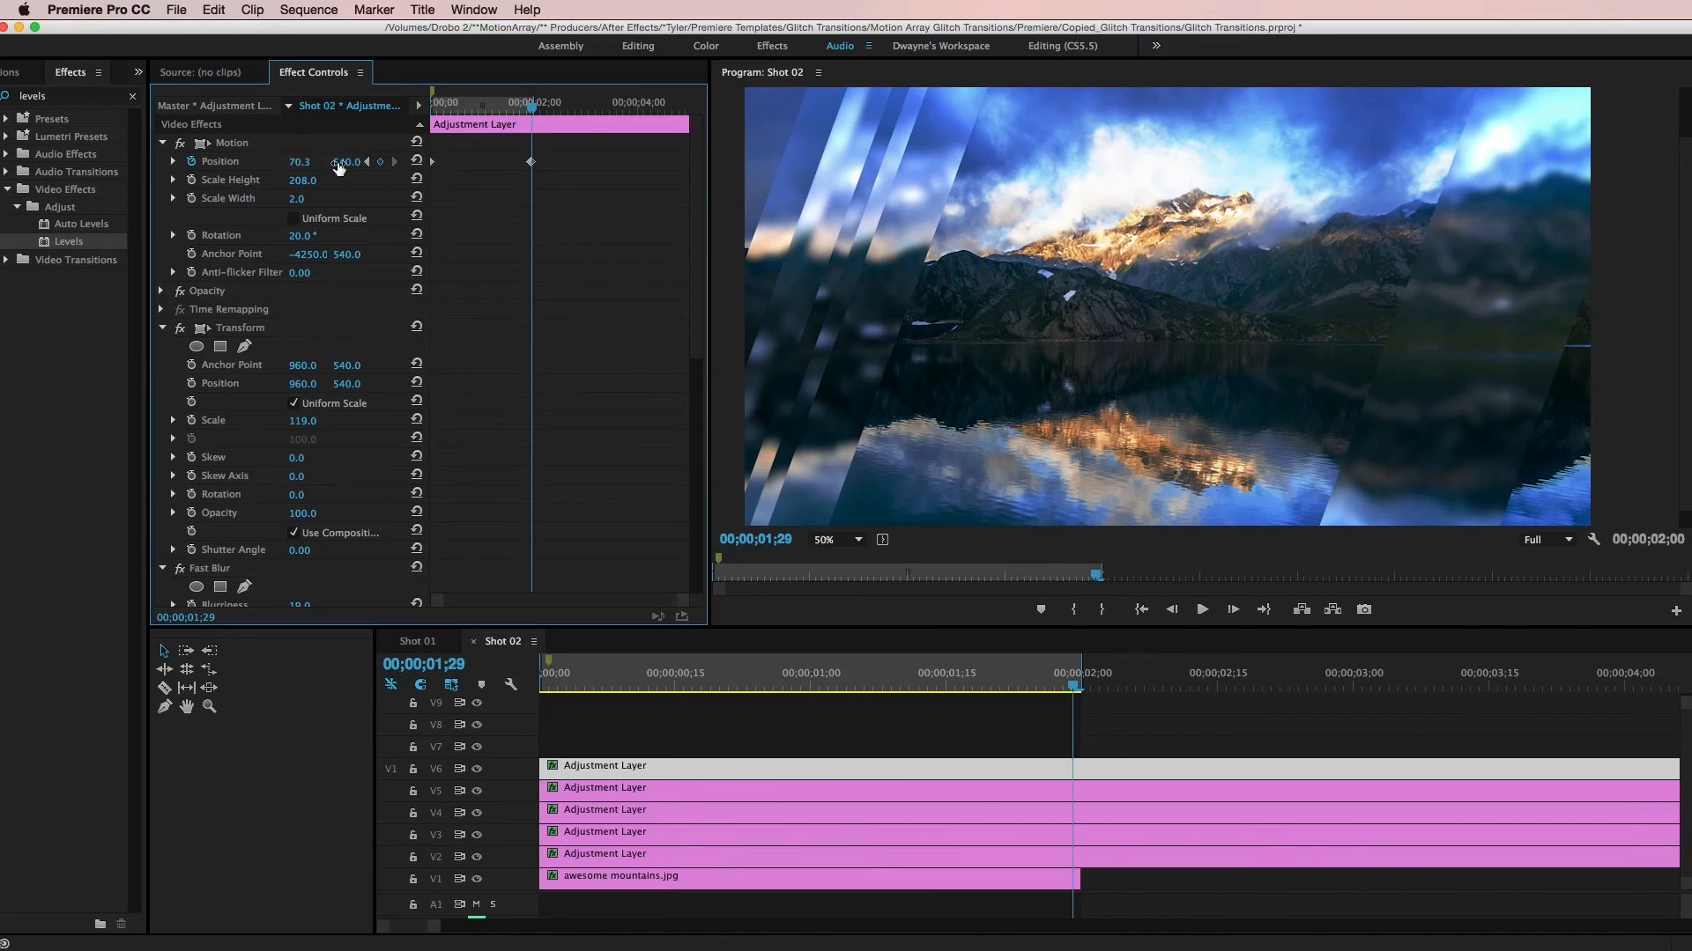
pyautogui.moveTo(303, 164); pyautogui.dragTo(445, 163)
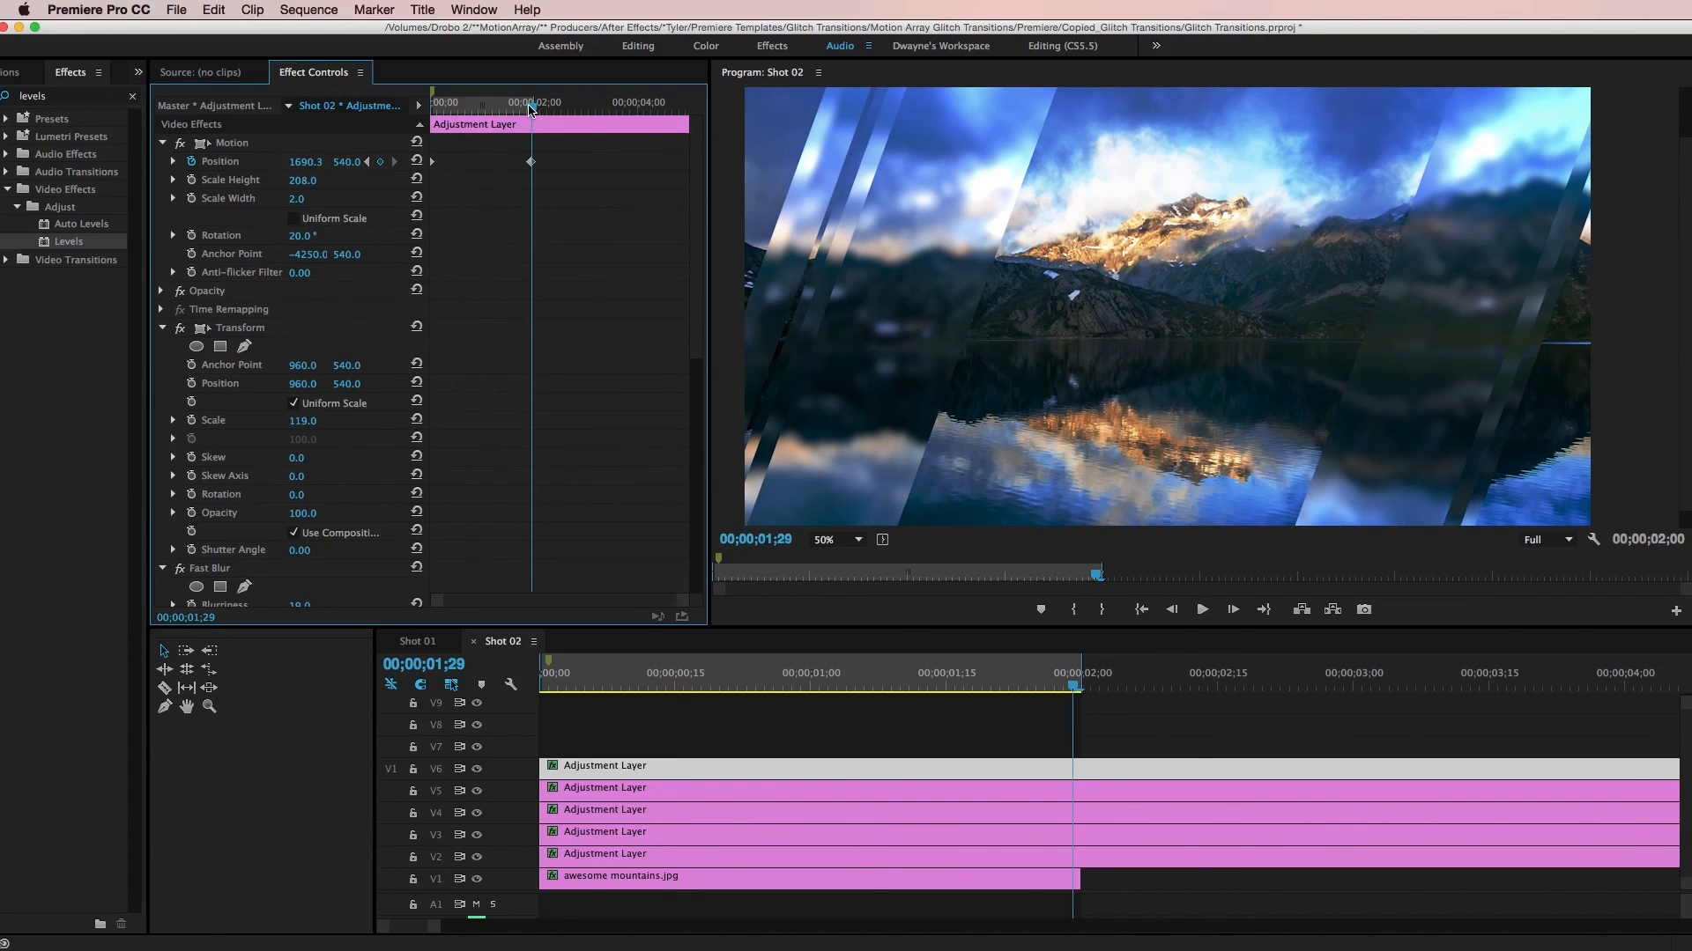
# - Set the V6 layer's horizontal Position keyframe at 00;00;00;00 to 1313 and preview the strip animation
pyautogui.moveTo(531, 107); pyautogui.dragTo(416, 99)
pyautogui.moveTo(303, 163); pyautogui.dragTo(399, 163)
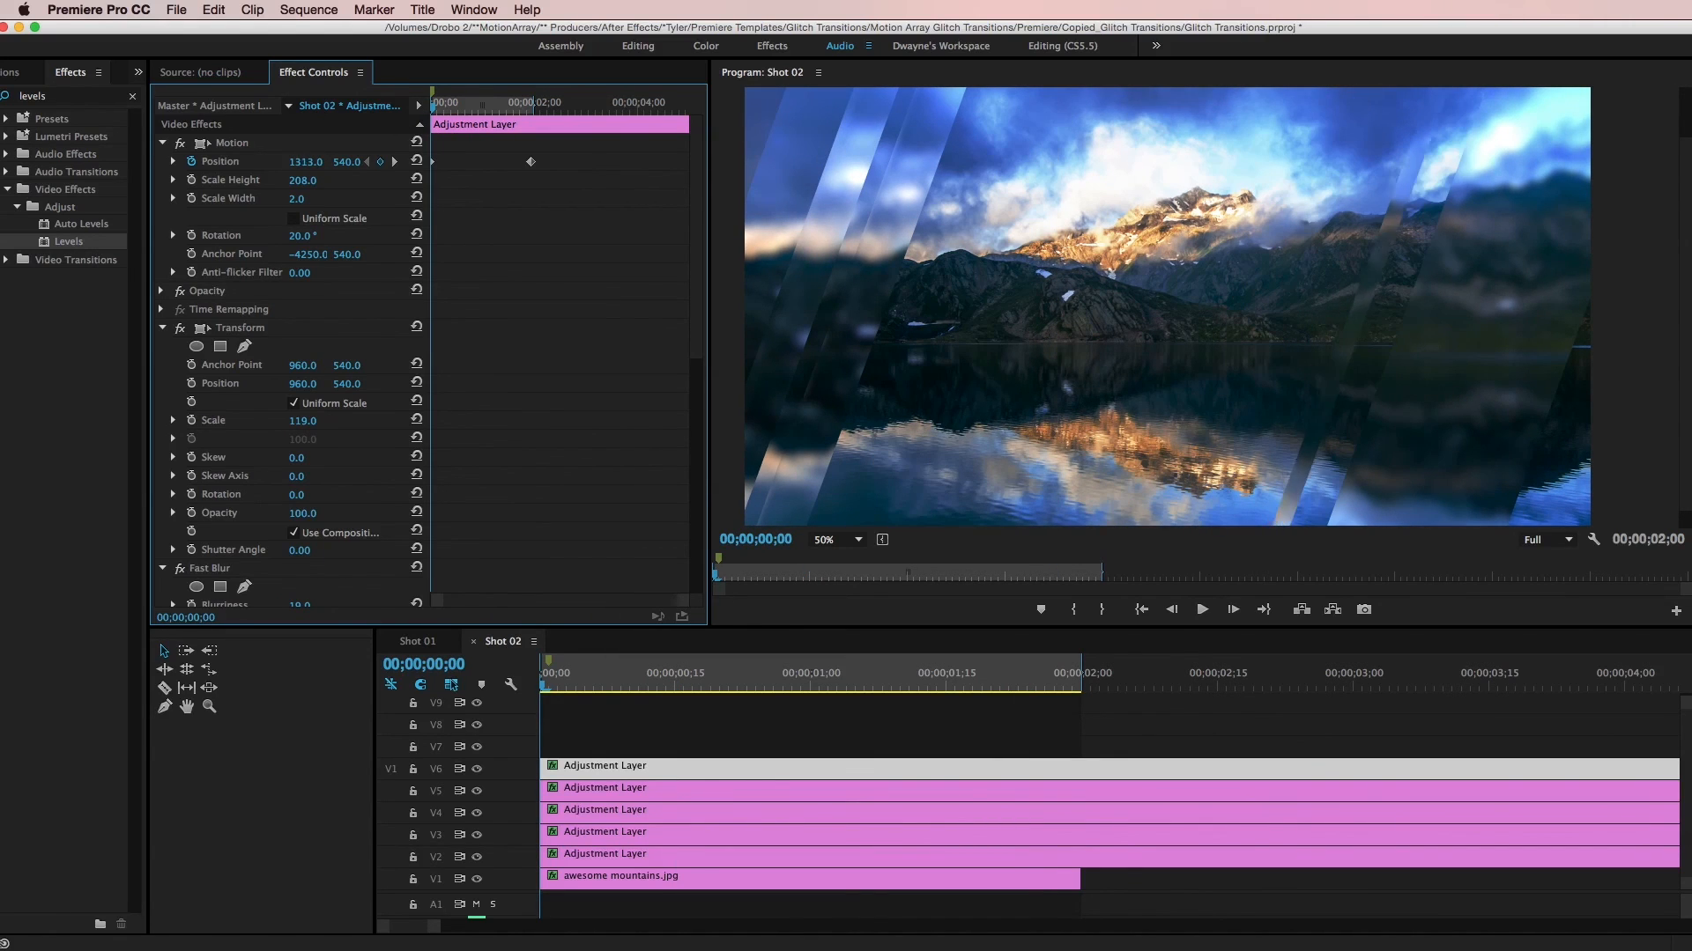
pyautogui.moveTo(567, 679); pyautogui.dragTo(602, 691)
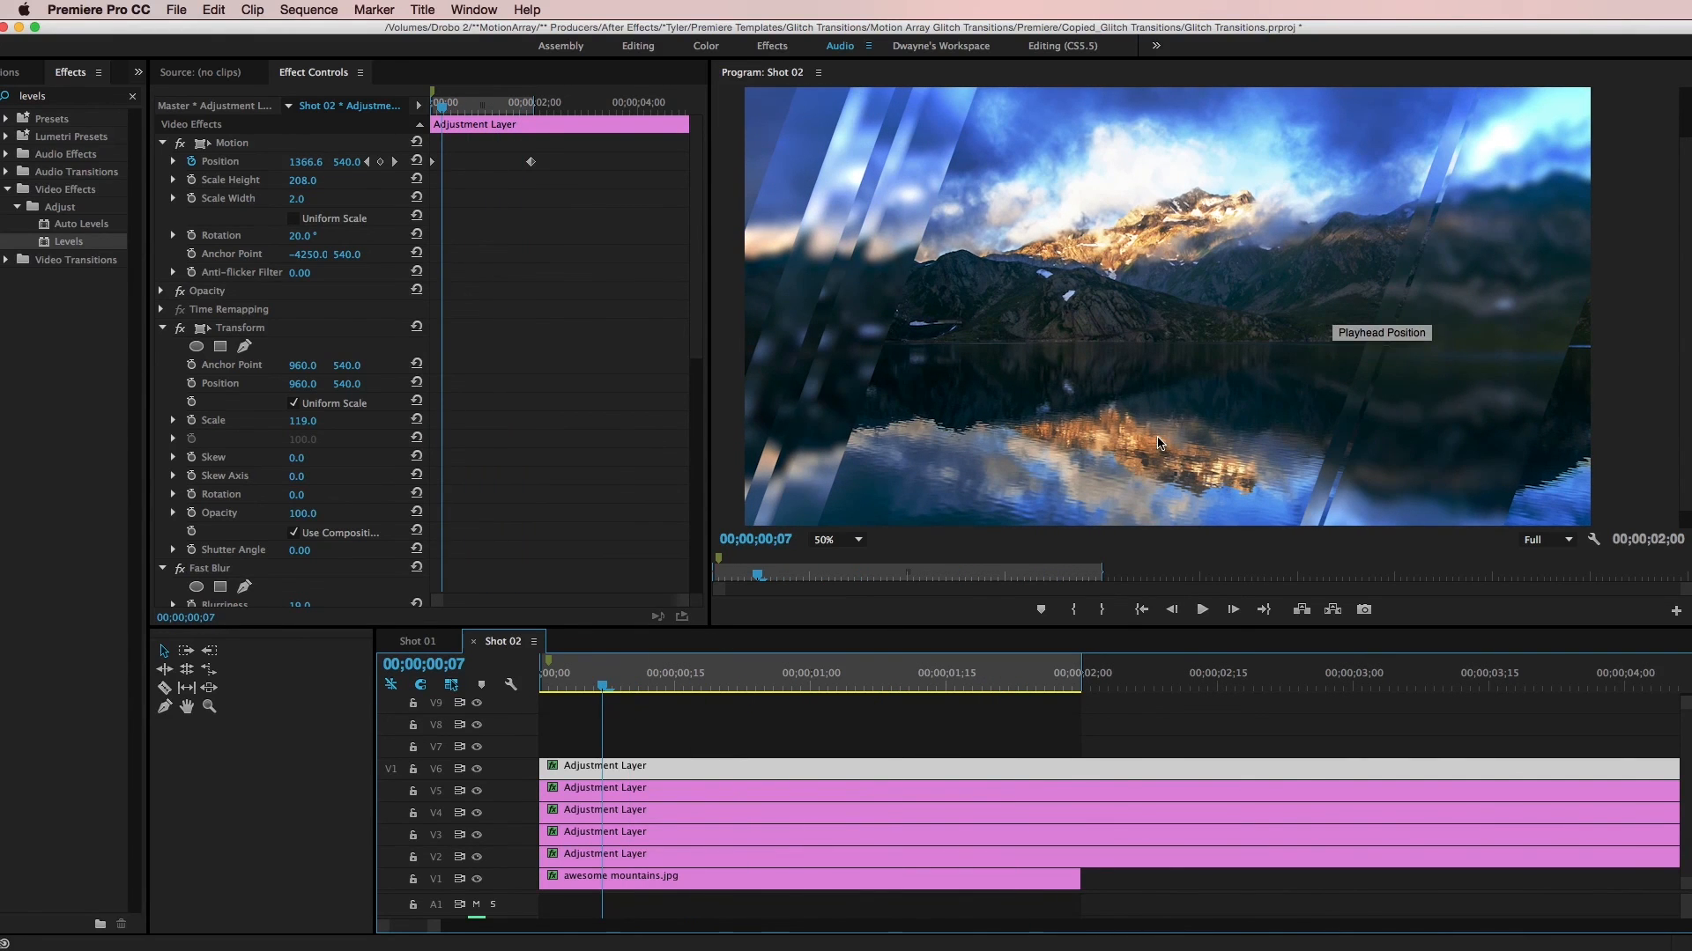
pyautogui.moveTo(756, 679); pyautogui.dragTo(993, 710)
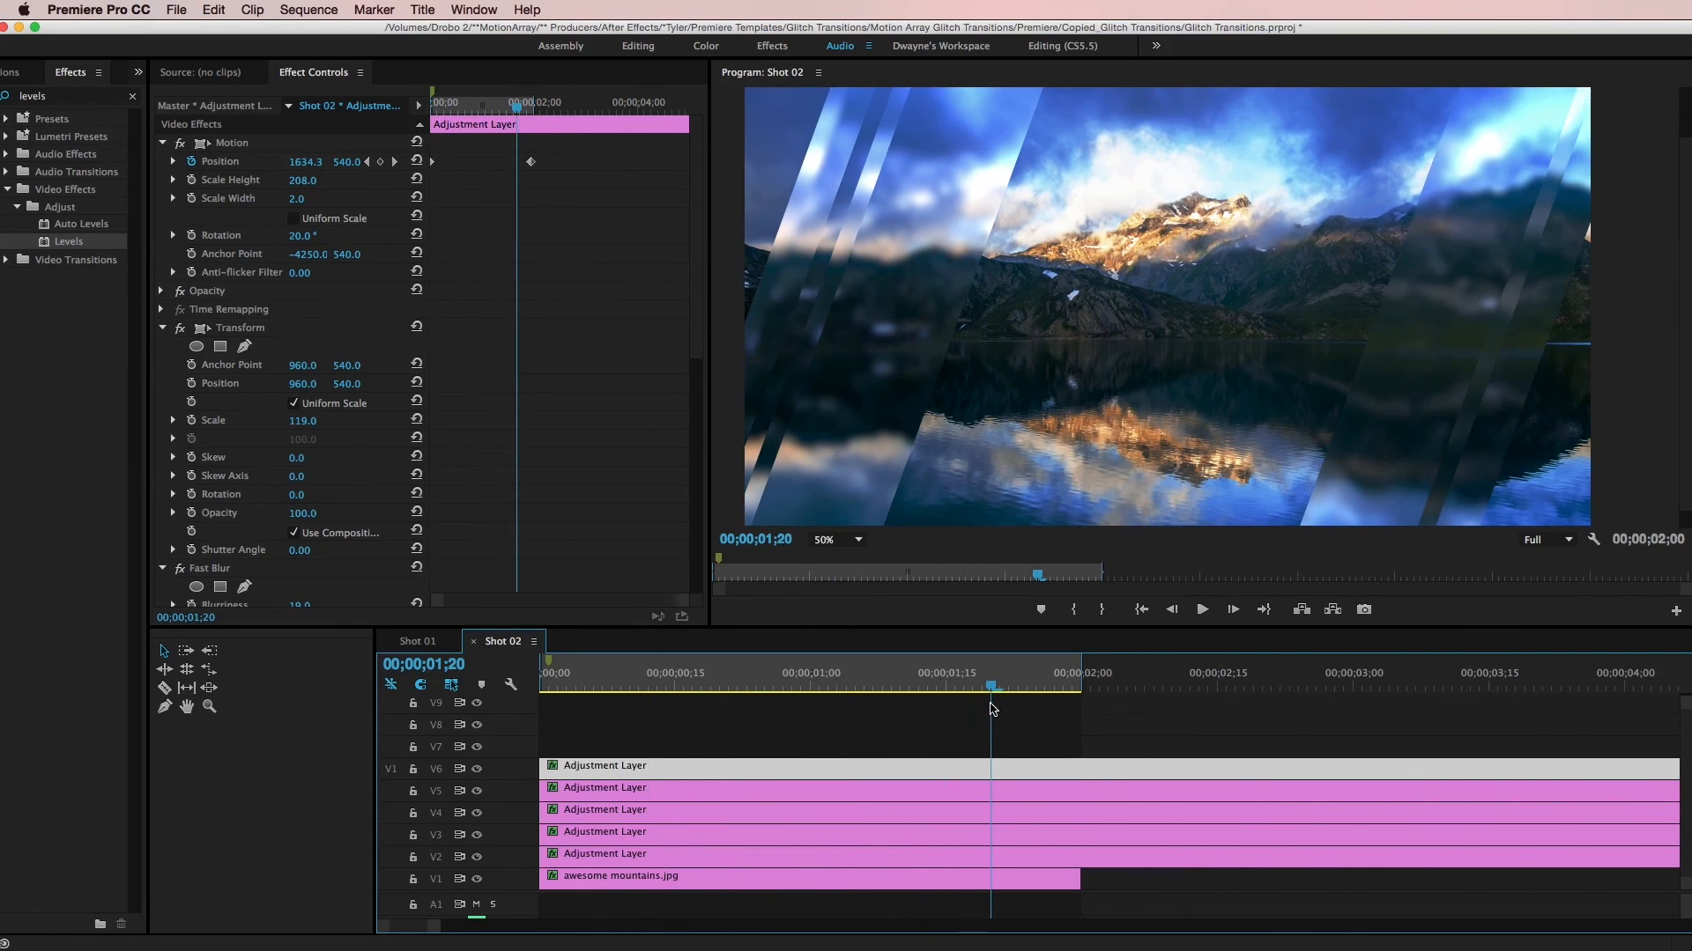